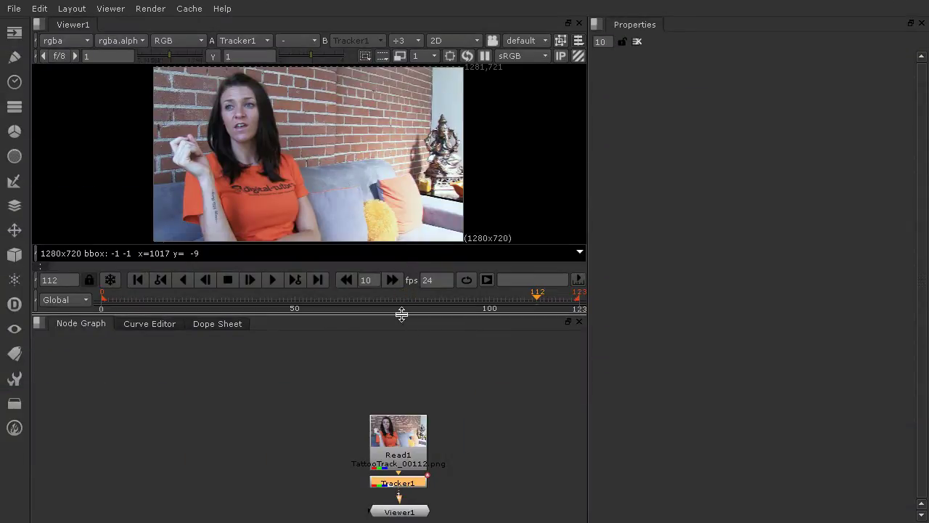
# - Open the Tracker1 properties with the full track list in view, and check track 2 through to frame 122
pyautogui.moveTo(400, 315); pyautogui.dragTo(406, 372)
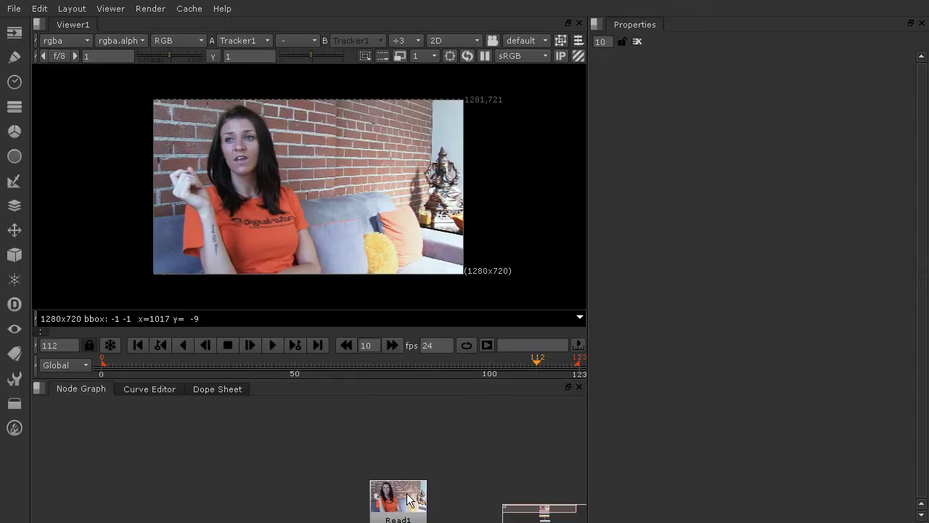
pyautogui.moveTo(410, 500); pyautogui.dragTo(338, 417, button='middle')
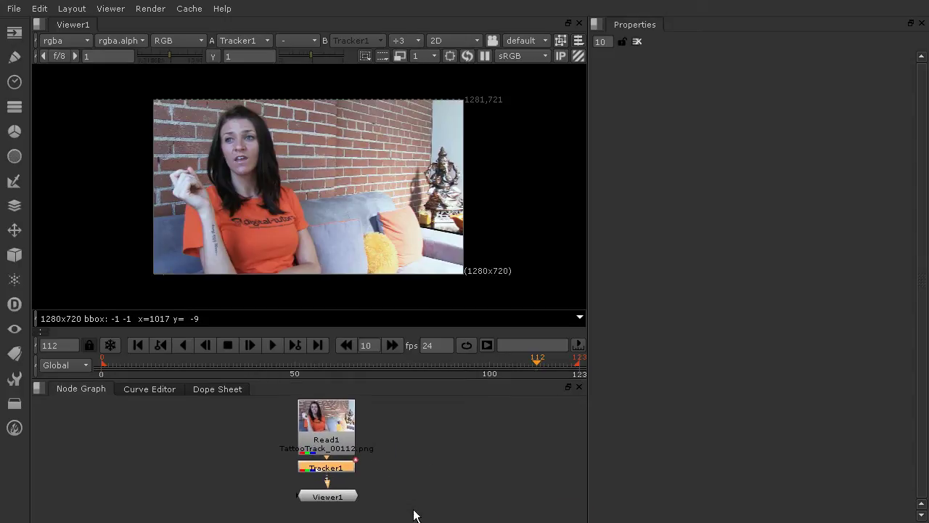
pyautogui.doubleClick(328, 469)
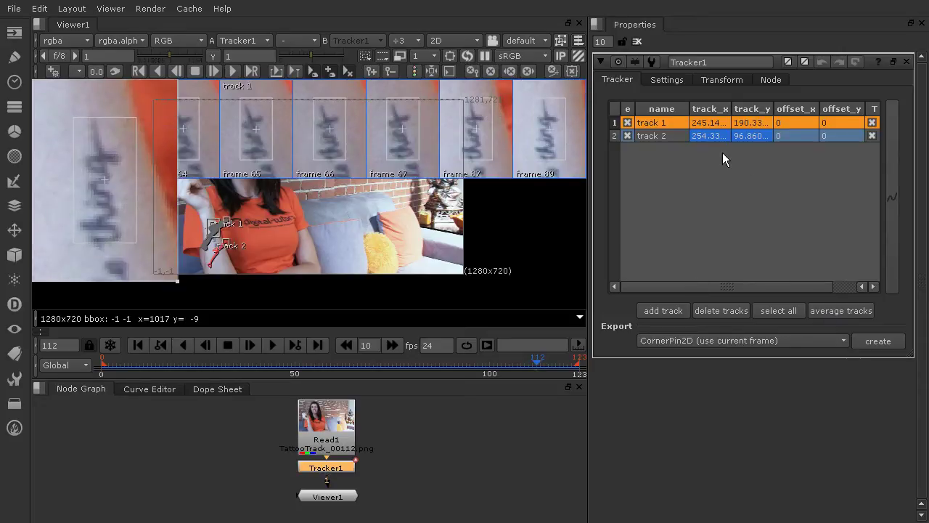
pyautogui.moveTo(586, 169); pyautogui.dragTo(524, 168)
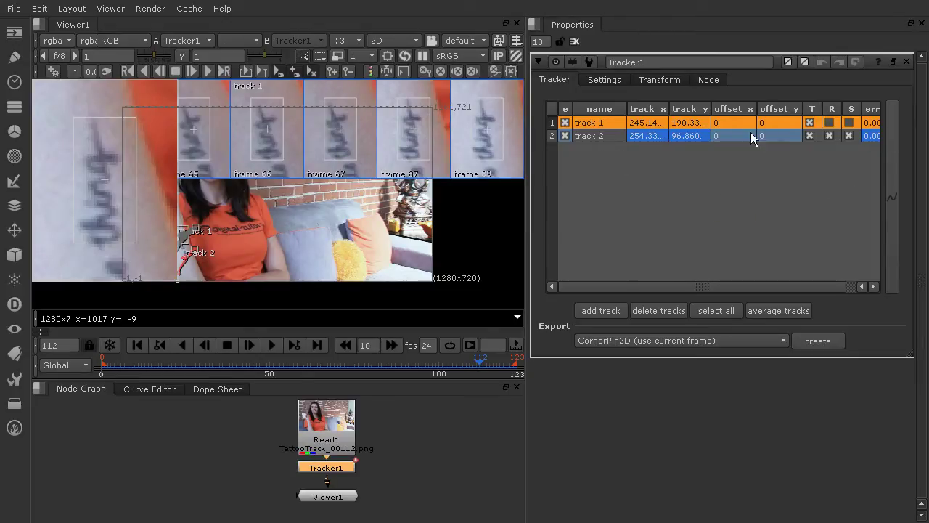
pyautogui.click(570, 136)
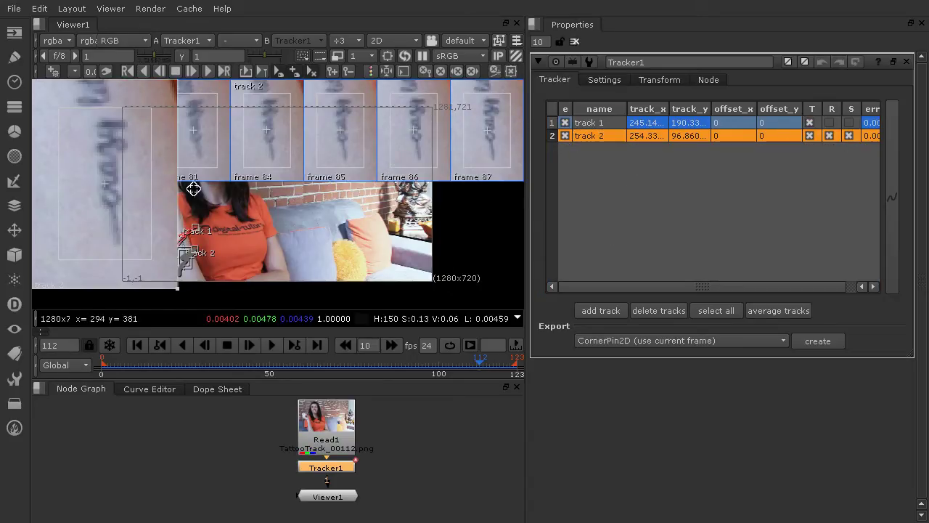
pyautogui.moveTo(501, 365); pyautogui.dragTo(513, 387)
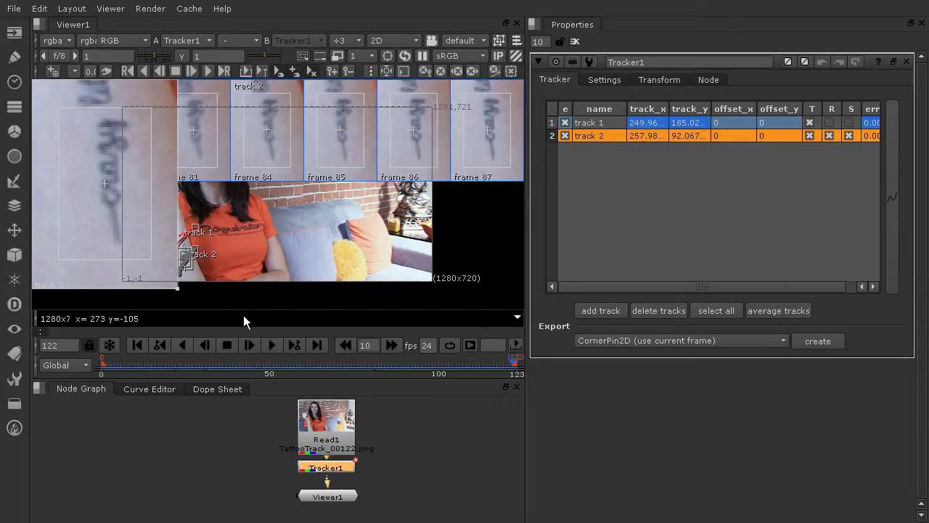
# - Close the Tracker1 properties, examine the forearm tattoo up close, and return to a view of the whole frame
pyautogui.click(574, 42)
pyautogui.scroll(5, 186, 230)
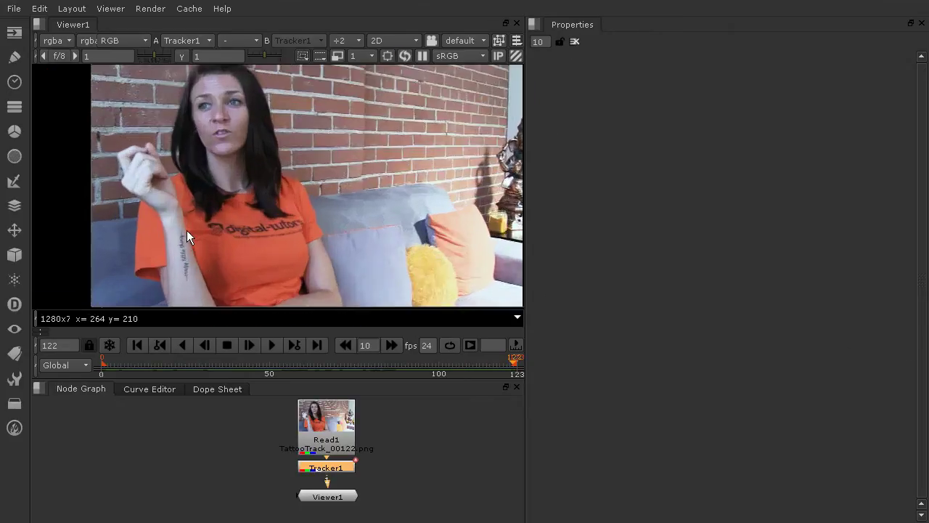
pyautogui.moveTo(237, 258); pyautogui.dragTo(319, 166, button='middle')
pyautogui.scroll(1, 284, 173)
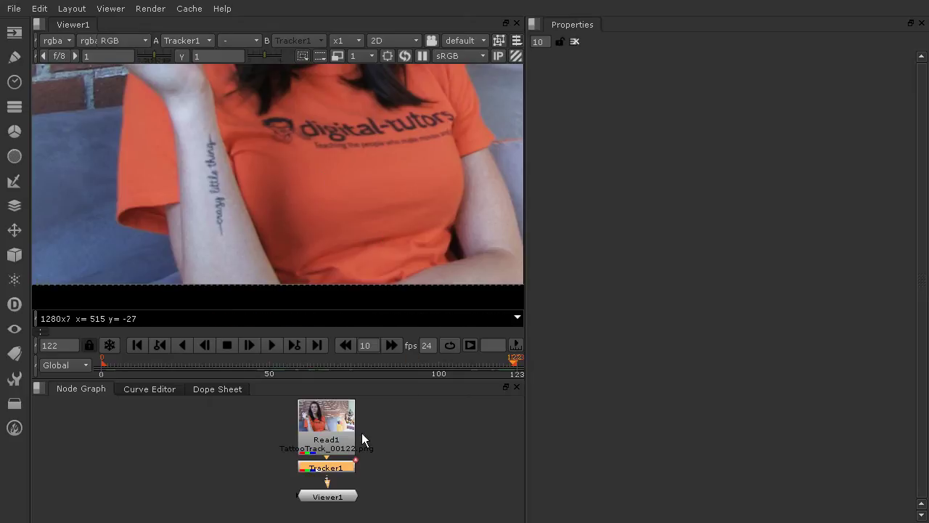
pyautogui.moveTo(340, 468); pyautogui.dragTo(341, 475)
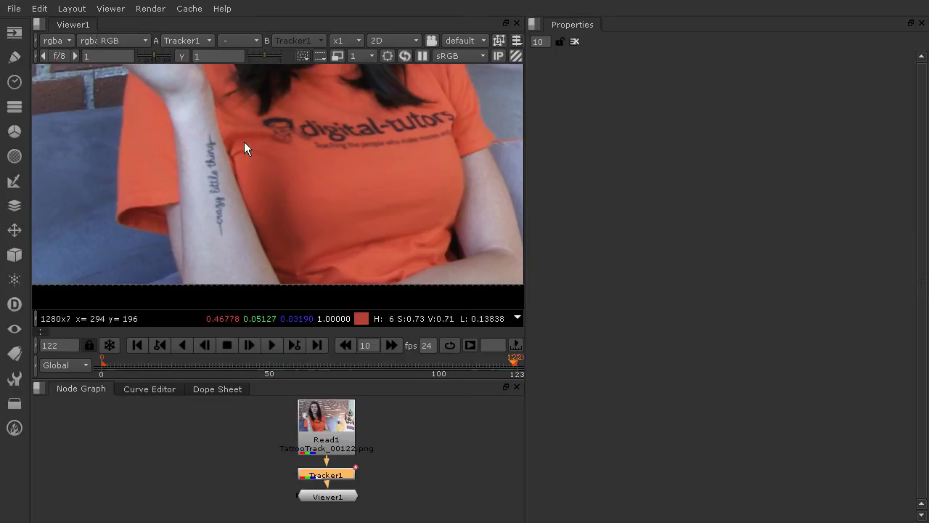
pyautogui.scroll(-3, 305, 141)
pyautogui.scroll(1, 334, 174)
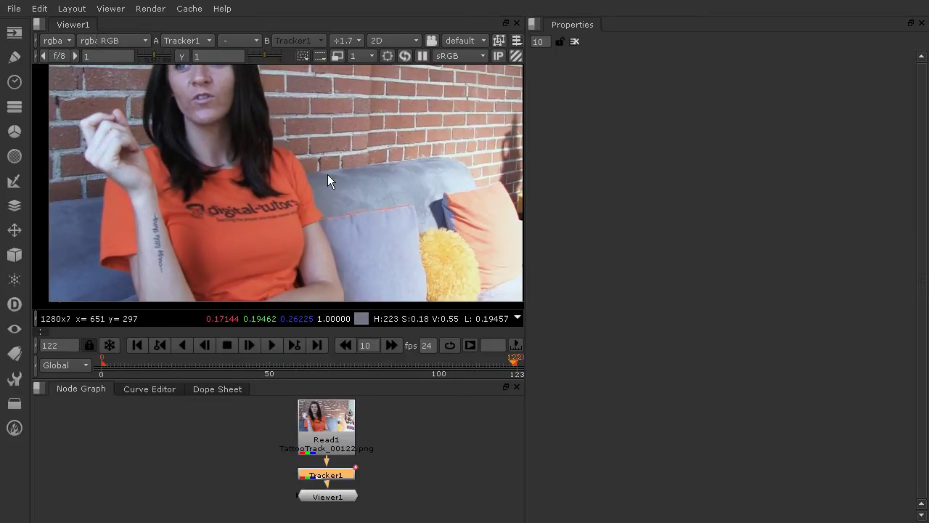
pyautogui.scroll(-3, 327, 174)
pyautogui.moveTo(328, 166); pyautogui.dragTo(323, 183, button='middle')
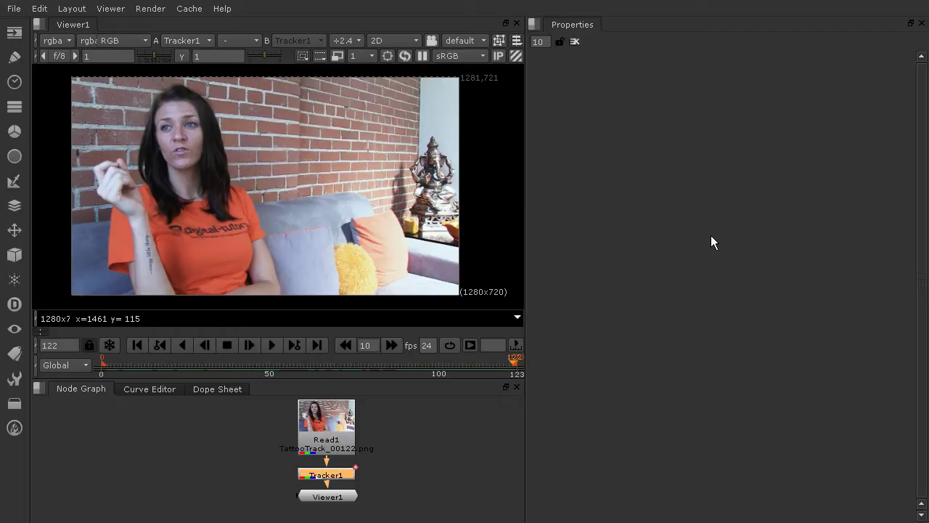
# - Set the project's full size format to 1280x720 and close the project settings
pyautogui.press('s')
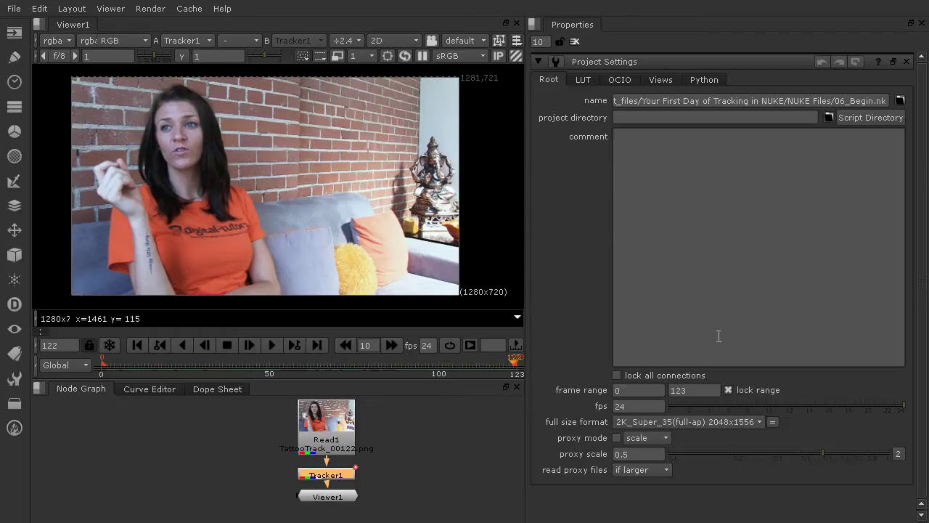
pyautogui.click(756, 420)
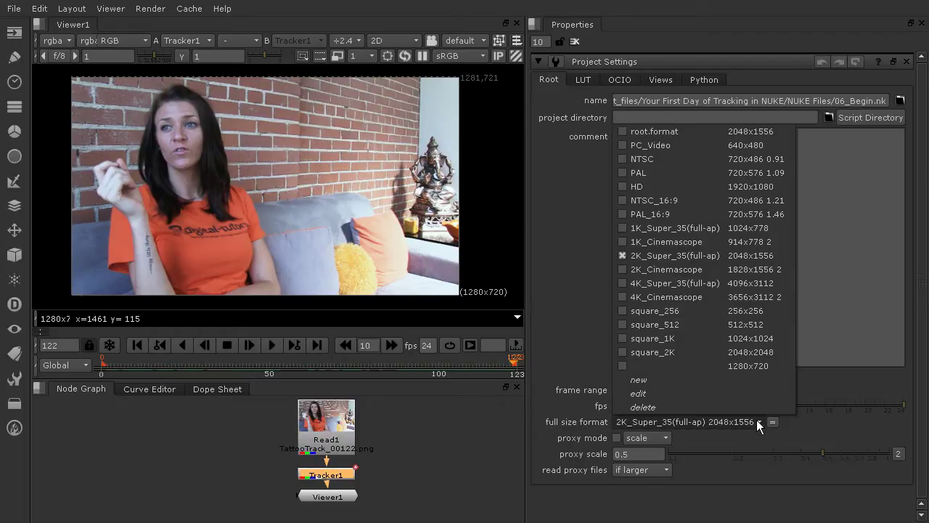
pyautogui.click(625, 366)
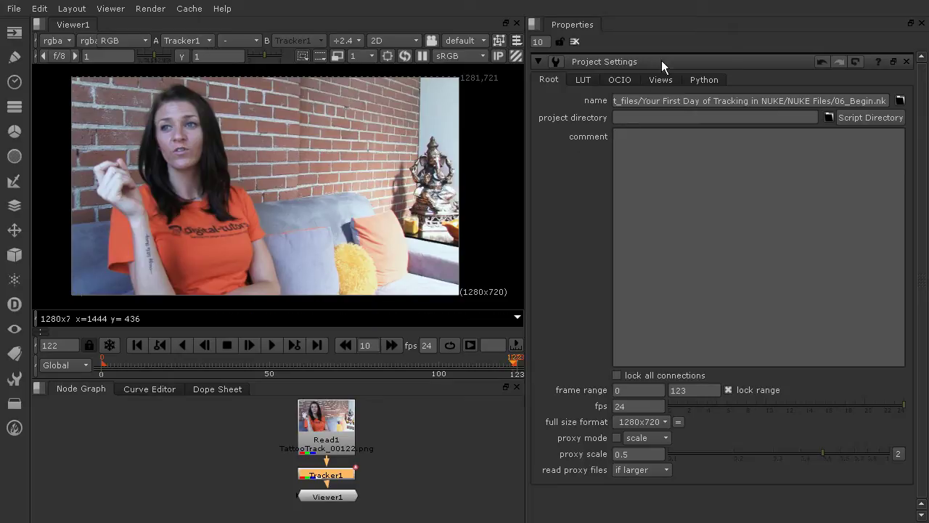
pyautogui.click(574, 42)
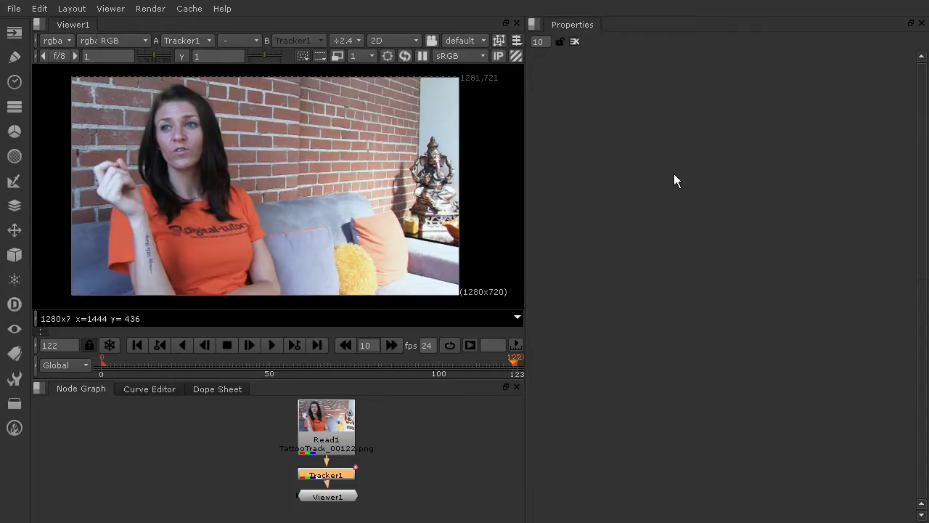
# - Move the playhead to frame 0 with the forearm tattoo in close view
pyautogui.scroll(3, 145, 254)
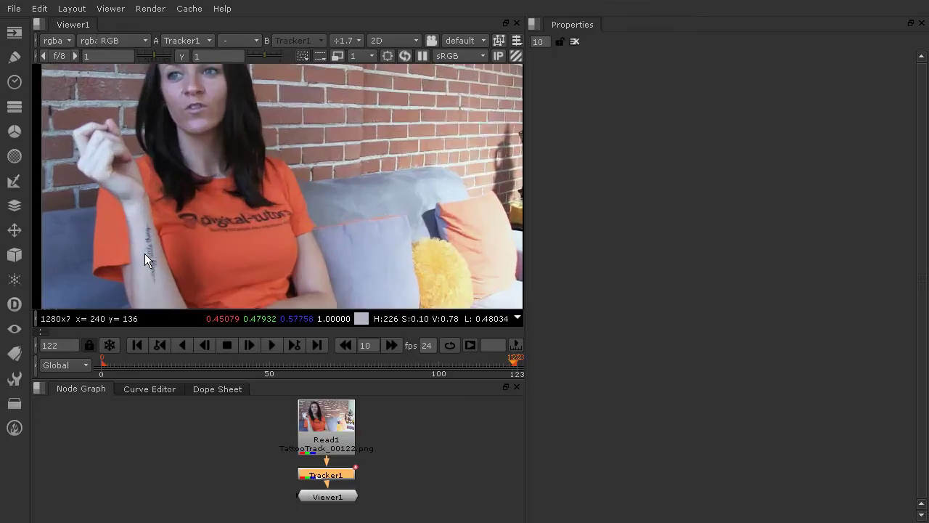
pyautogui.scroll(2, 256, 205)
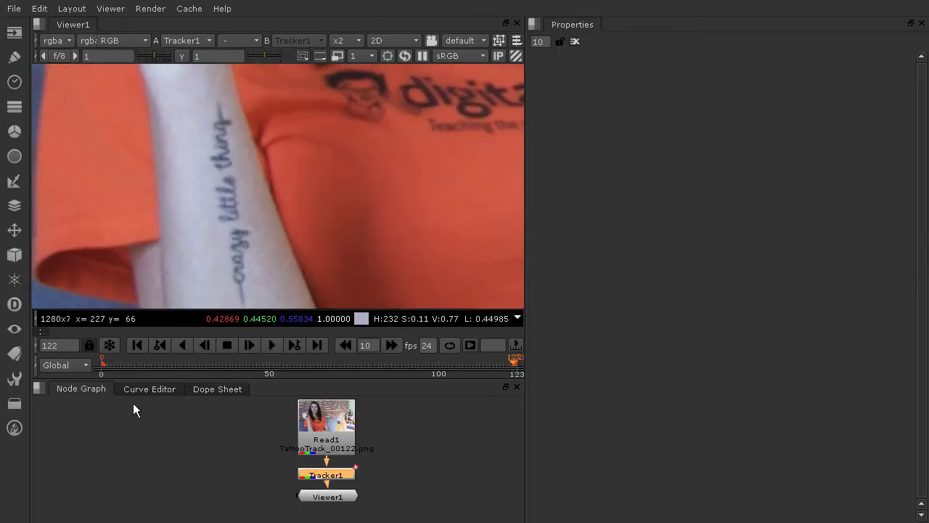
pyautogui.moveTo(479, 373); pyautogui.dragTo(101, 370)
pyautogui.moveTo(401, 129); pyautogui.dragTo(344, 163, button='middle')
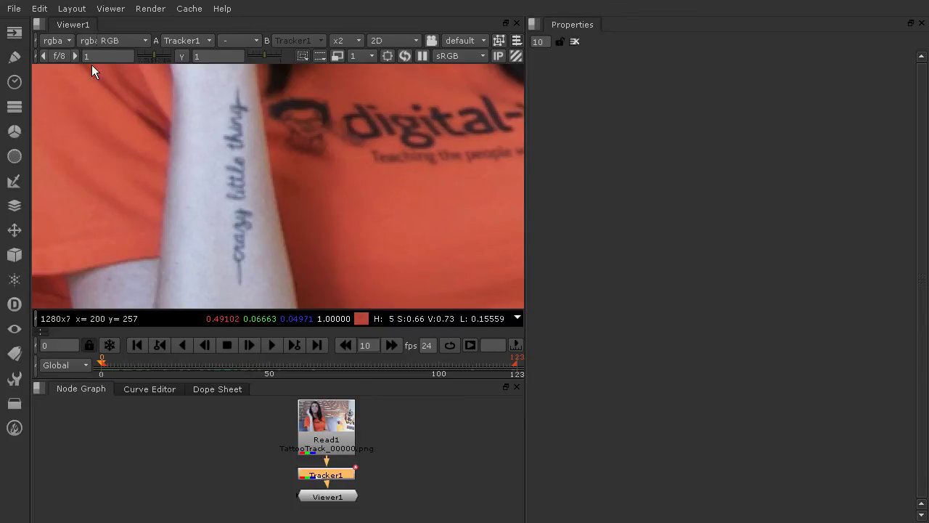
# - Add a Roto node, place it beside the node tree, and disconnect its bg input from Tracker1
pyautogui.click(15, 58)
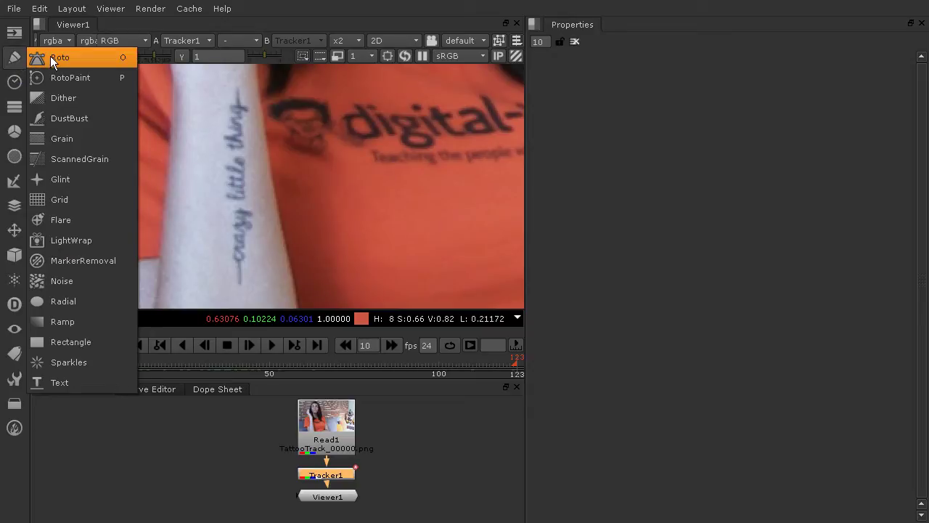
pyautogui.click(75, 62)
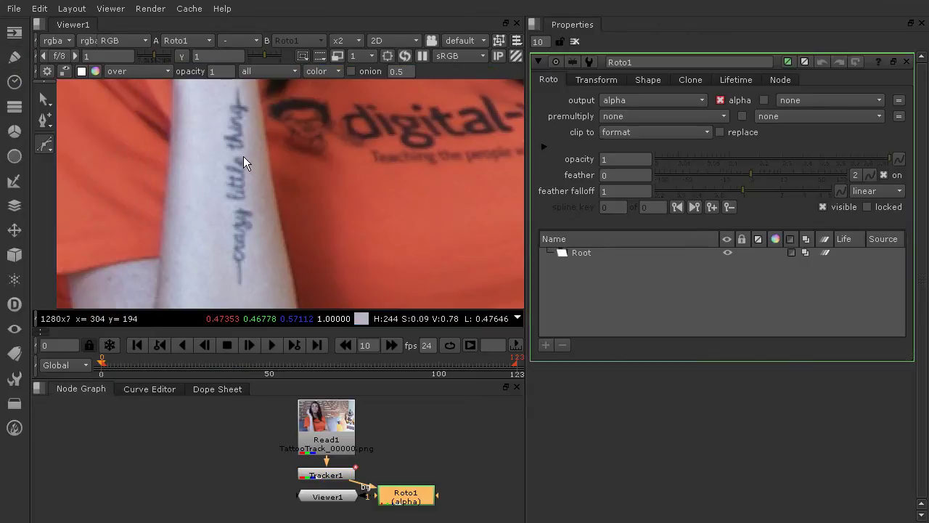
pyautogui.moveTo(409, 499); pyautogui.dragTo(458, 443)
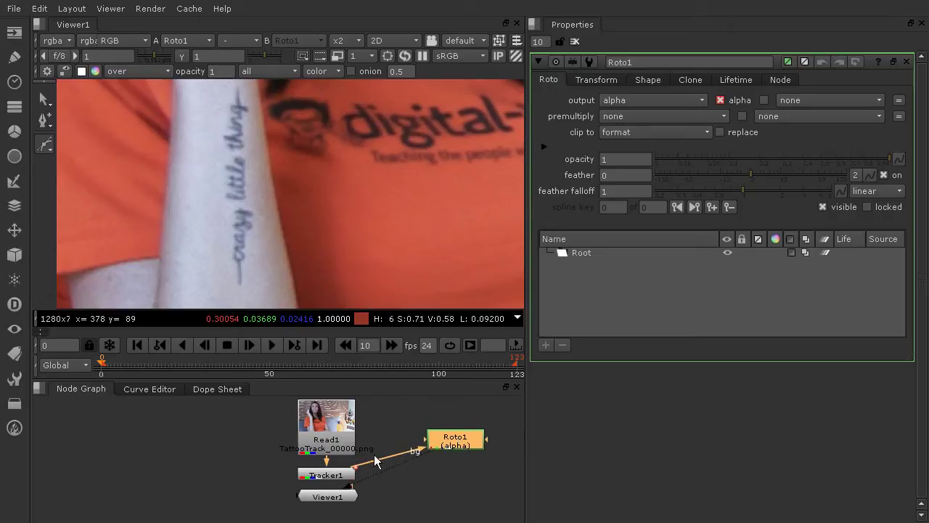
pyautogui.moveTo(367, 465); pyautogui.dragTo(457, 447)
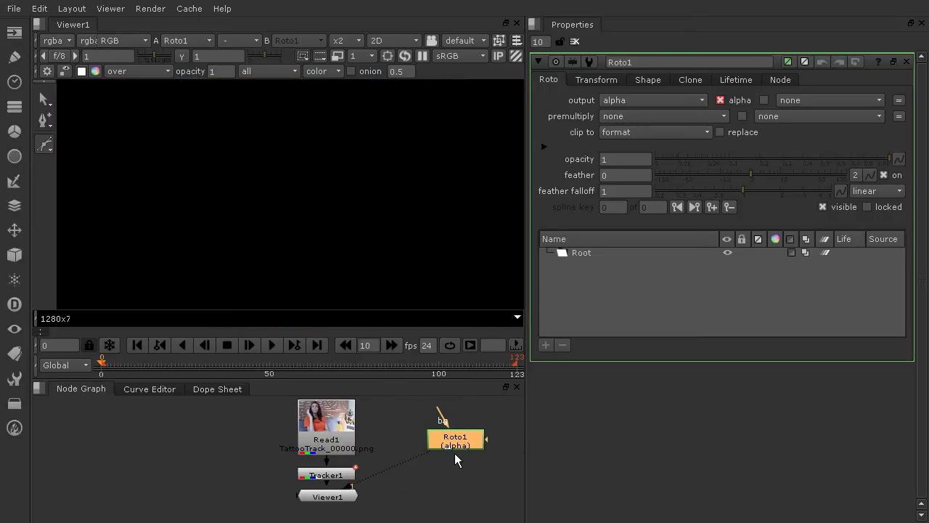
# - Connect the viewer to Tracker1 and space out the Viewer1 and Roto1 nodes in the node graph
pyautogui.click(324, 476)
pyautogui.press('1')
pyautogui.moveTo(344, 503); pyautogui.dragTo(342, 519)
pyautogui.moveTo(443, 446); pyautogui.dragTo(488, 476)
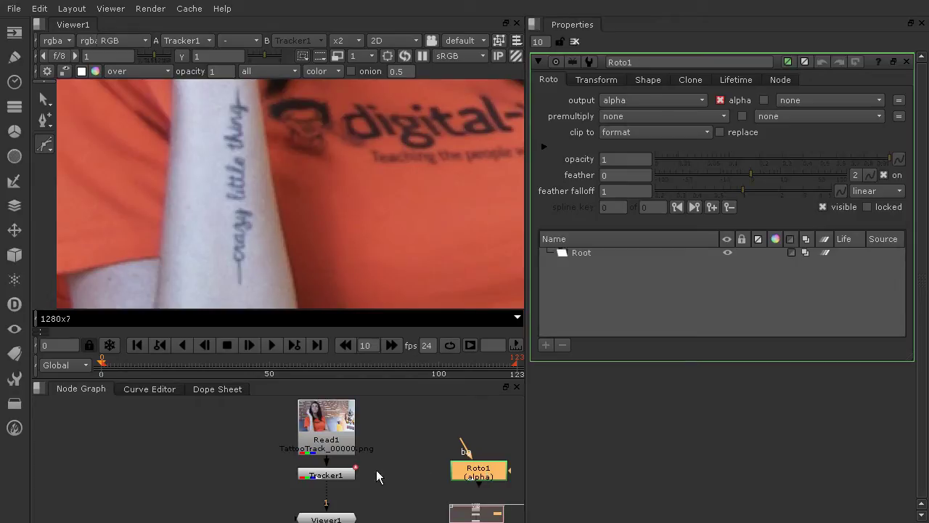
pyautogui.moveTo(490, 470); pyautogui.dragTo(498, 473)
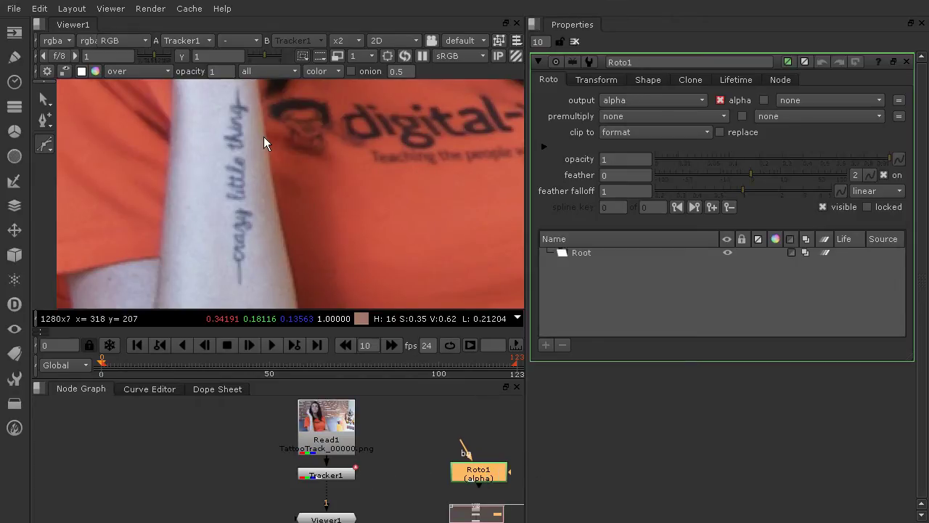
# - Draw a closed four-point Bezier shape around the "crazy little thing" tattoo on the forearm
pyautogui.moveTo(264, 136); pyautogui.dragTo(251, 139, button='middle')
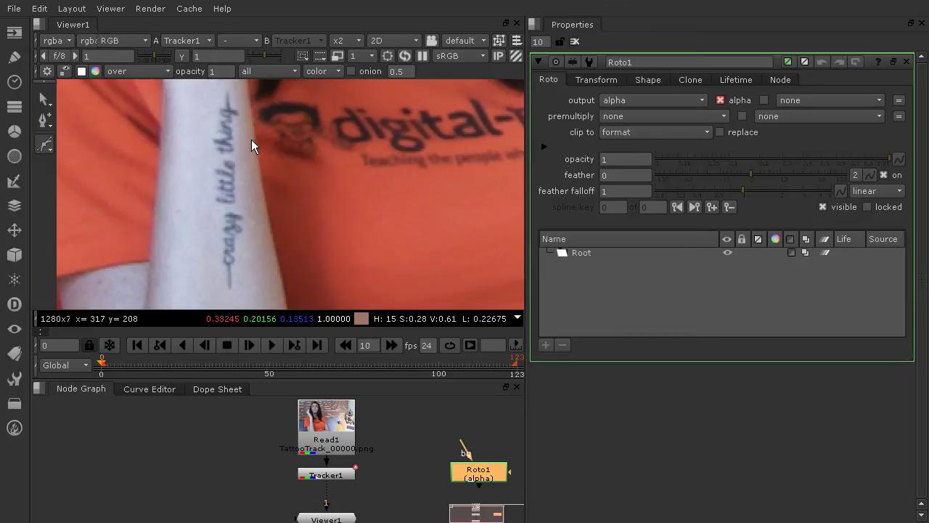
pyautogui.click(43, 147)
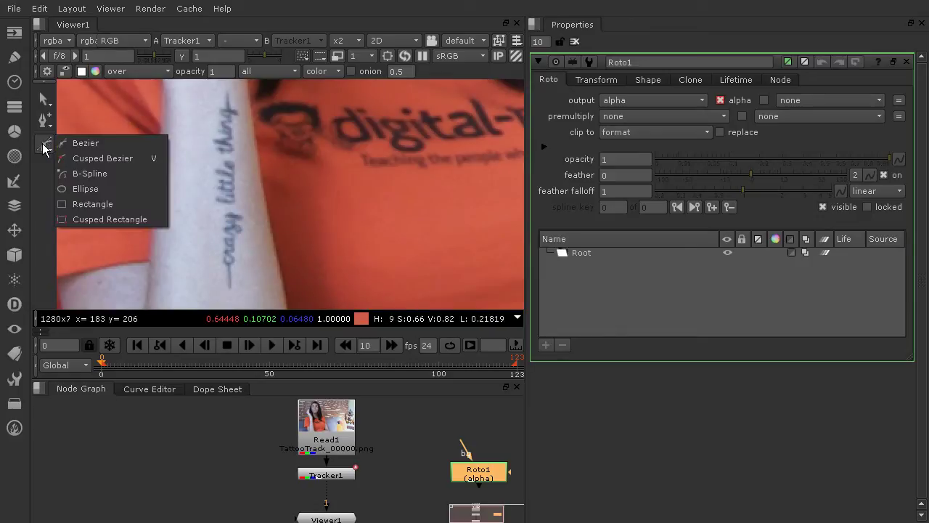
pyautogui.click(86, 144)
pyautogui.scroll(-2, 199, 102)
pyautogui.moveTo(203, 123); pyautogui.dragTo(293, 135, button='middle')
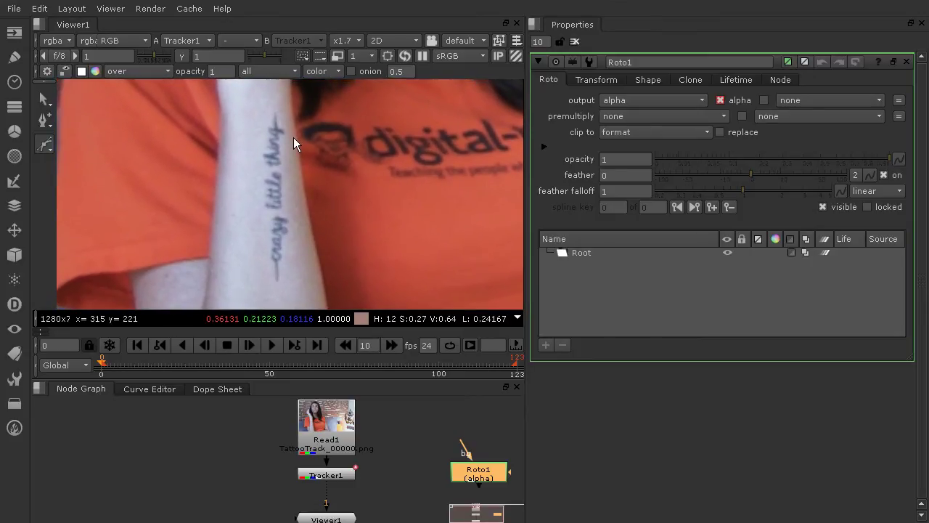
pyautogui.click(255, 111)
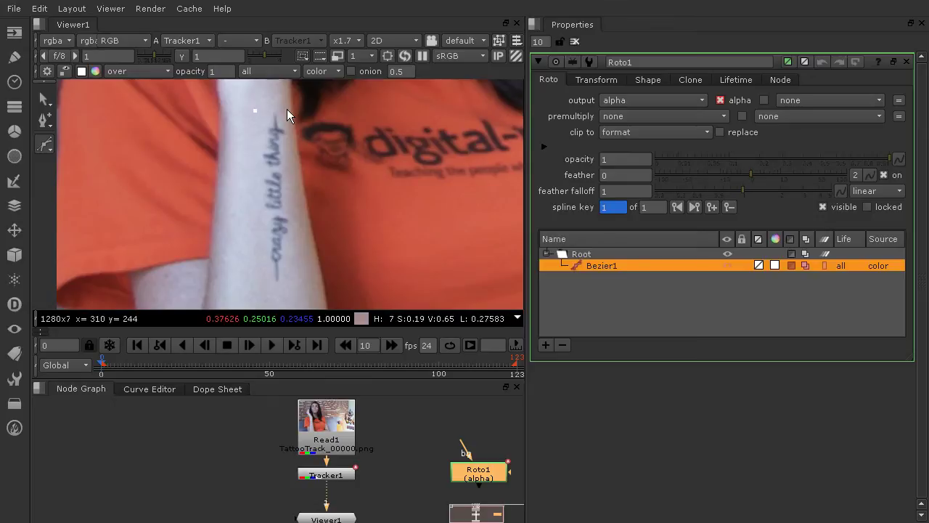
pyautogui.click(285, 110)
pyautogui.click(302, 289)
pyautogui.click(253, 287)
pyautogui.click(256, 109)
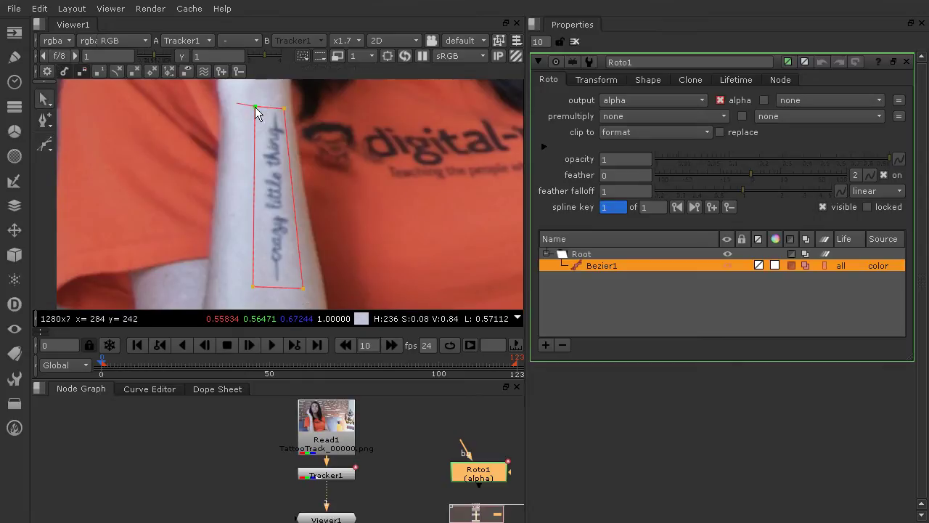
# - Adjust the corner points of the Bezier shape so it encloses the tattoo within the forearm
pyautogui.click(283, 109)
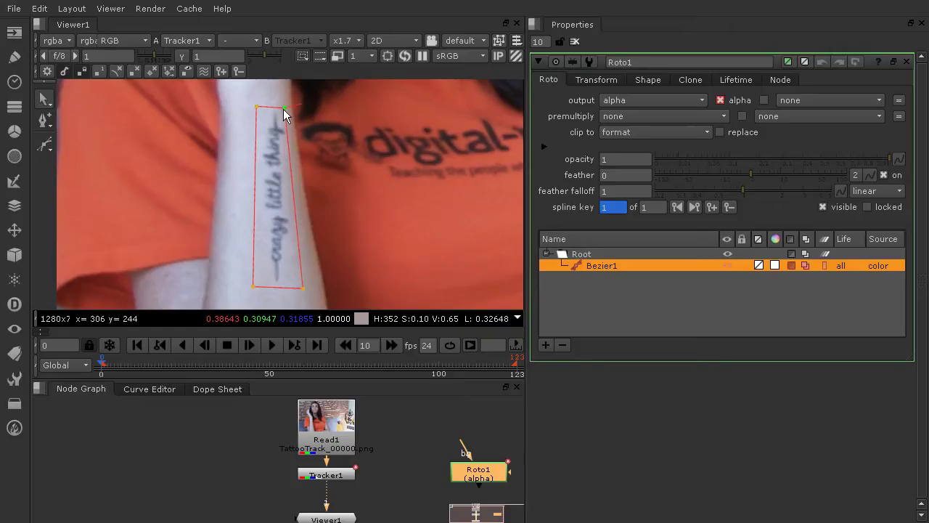
pyautogui.click(303, 288)
pyautogui.click(253, 288)
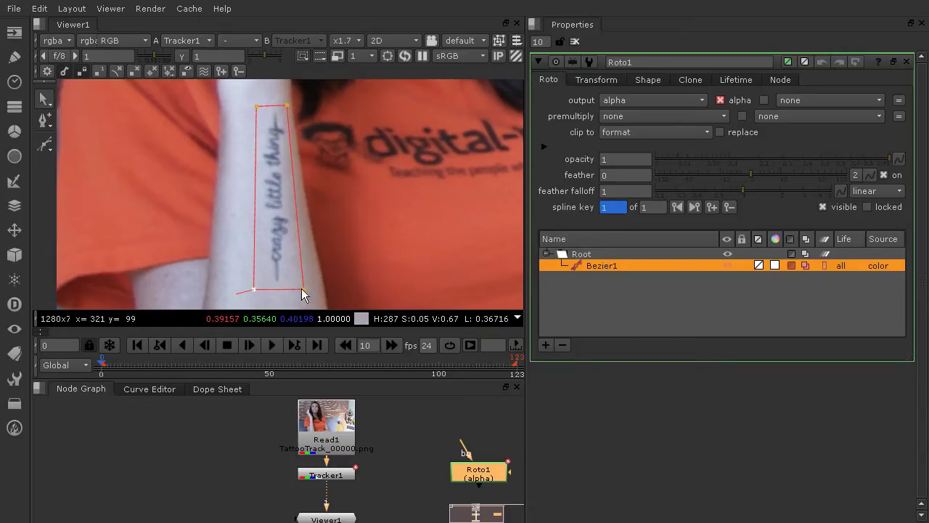
pyautogui.click(288, 105)
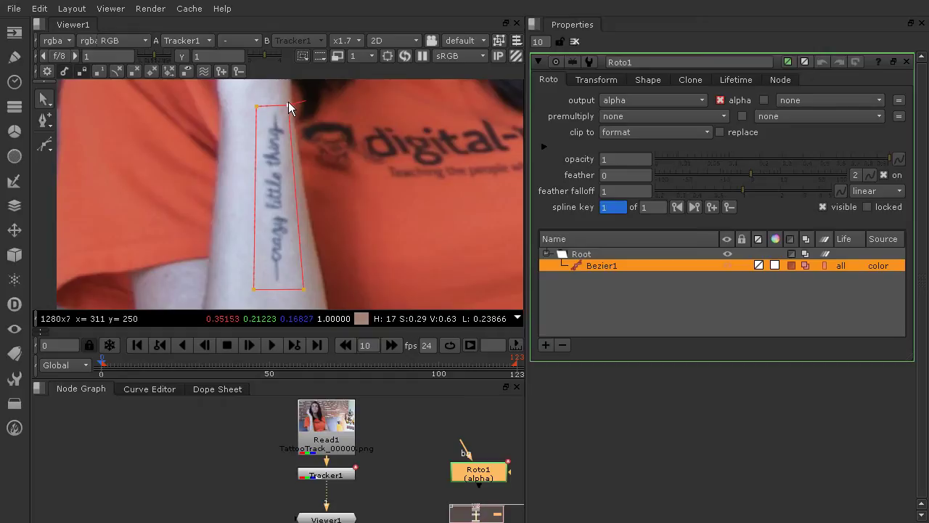
# - Deselect the Roto node and add an unconnected Blur node to the node graph
pyautogui.click(426, 475)
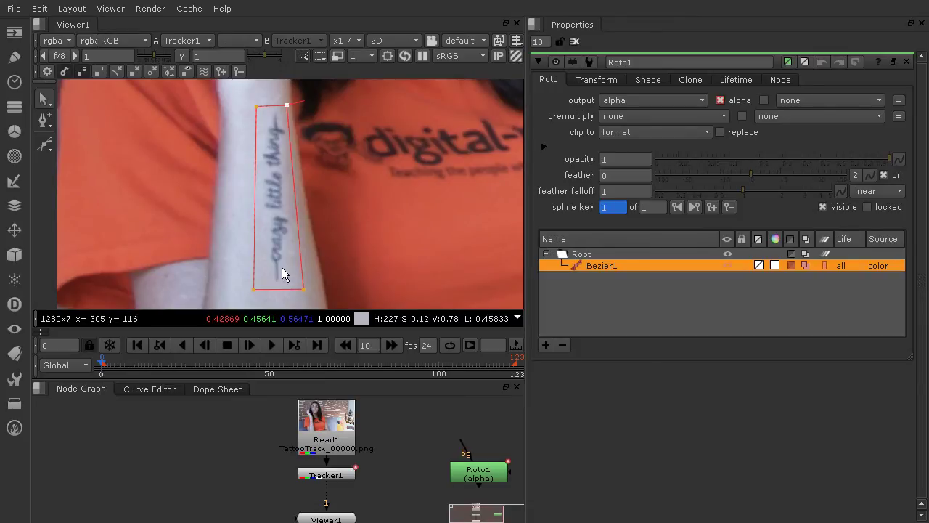
pyautogui.click(14, 157)
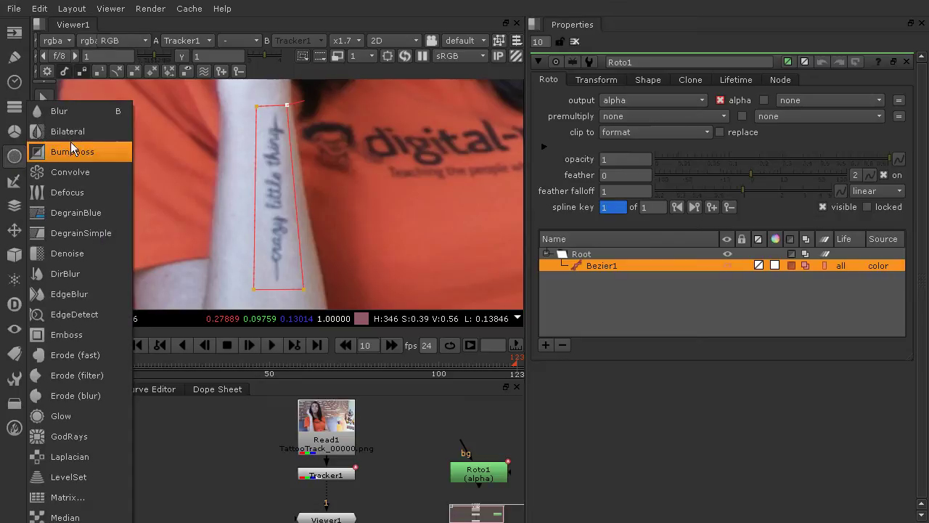
pyautogui.click(83, 115)
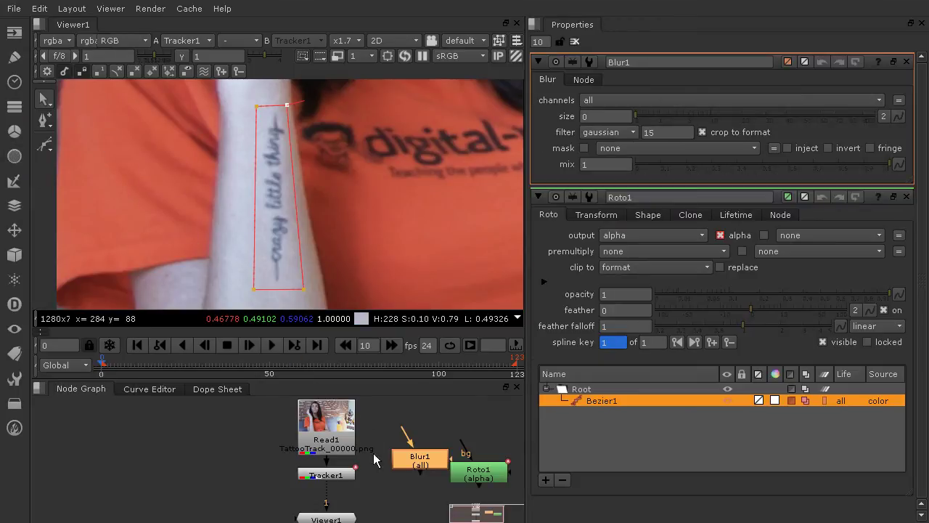
# - Insert the Blur node between Tracker1 and Viewer1 and set its size to 19
pyautogui.moveTo(381, 477); pyautogui.dragTo(310, 450, button='middle')
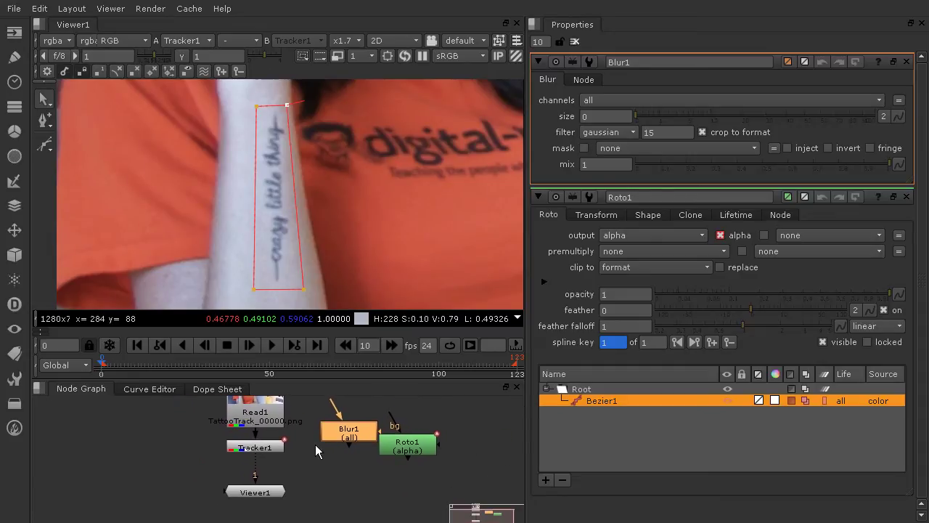
pyautogui.moveTo(354, 425); pyautogui.dragTo(262, 510)
pyautogui.moveTo(263, 474); pyautogui.dragTo(255, 511)
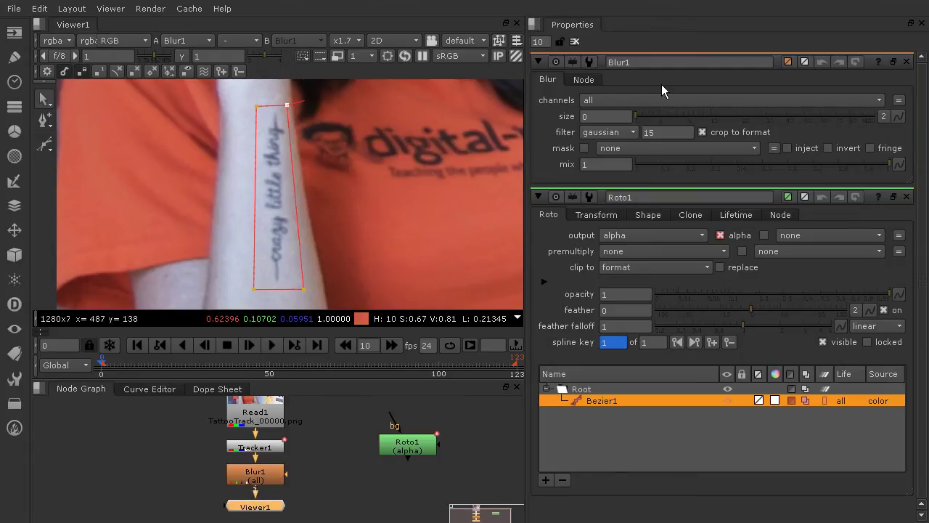
pyautogui.click(638, 117)
pyautogui.moveTo(660, 116); pyautogui.dragTo(738, 117)
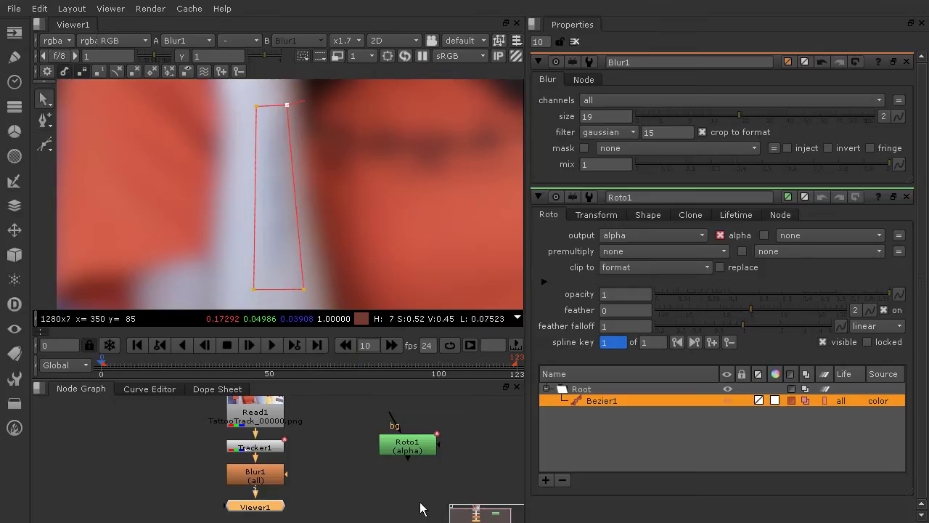
# - Connect the Blur node's mask input to Roto1 and close all open node properties
pyautogui.moveTo(419, 452); pyautogui.dragTo(414, 481)
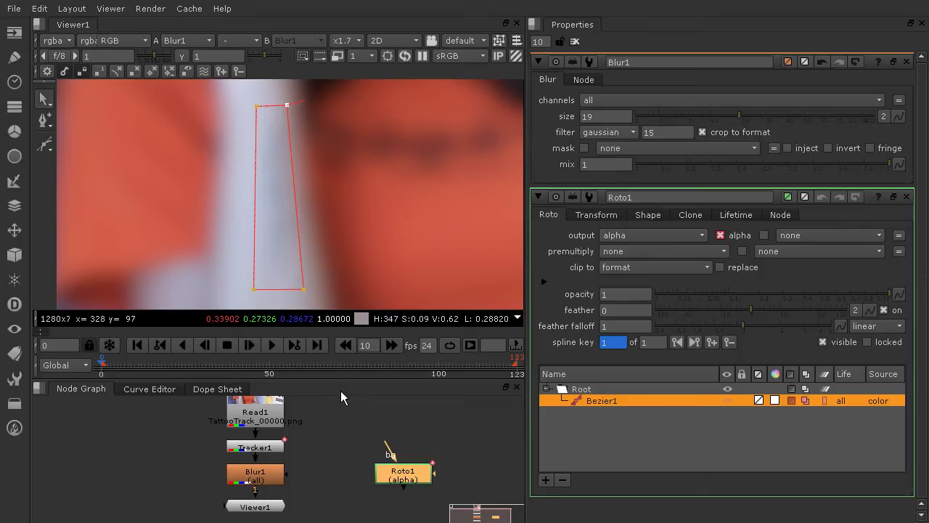
pyautogui.moveTo(285, 474); pyautogui.dragTo(401, 479)
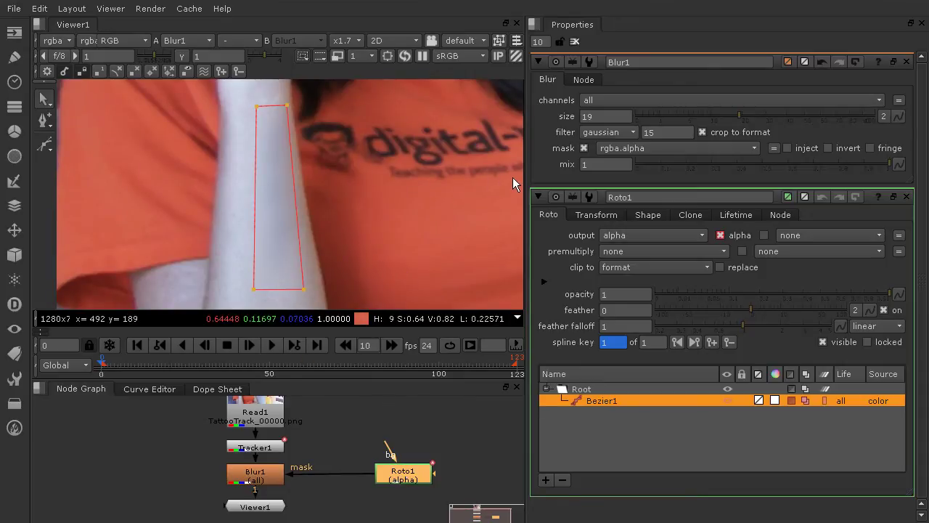
pyautogui.click(574, 42)
# - Examine the masked blur on the forearm and play the shot to check whether it follows the arm
pyautogui.scroll(-4, 415, 192)
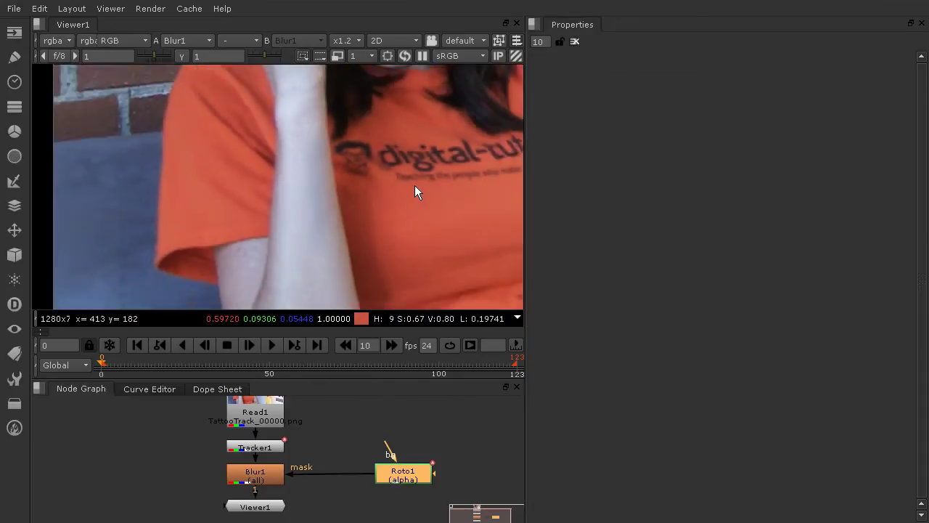
pyautogui.scroll(3, 397, 187)
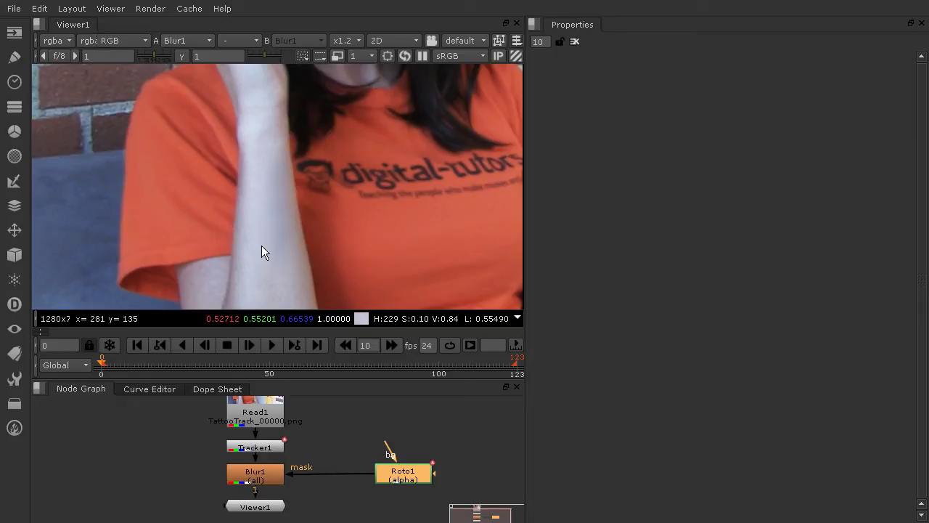
pyautogui.scroll(-4, 358, 167)
pyautogui.moveTo(386, 155); pyautogui.dragTo(253, 208, button='middle')
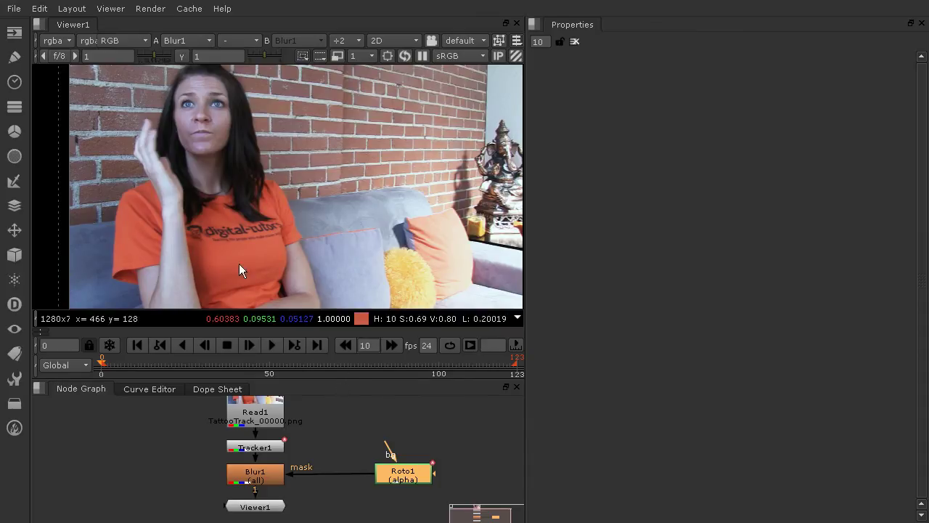
pyautogui.moveTo(422, 326)
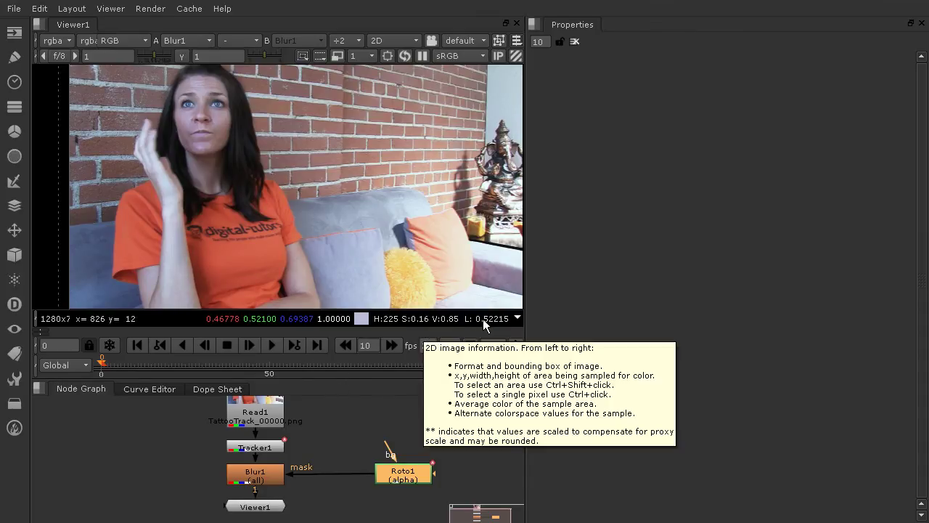
pyautogui.click(272, 345)
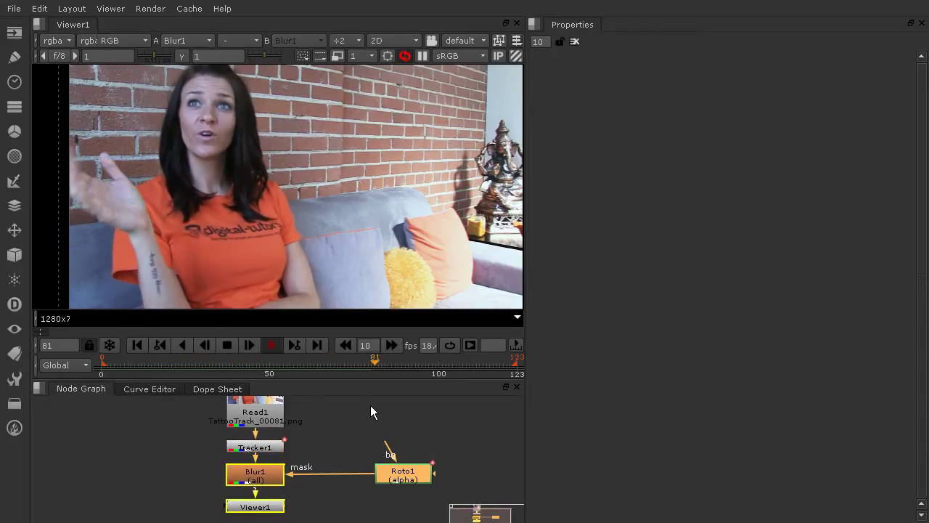
pyautogui.click(171, 236)
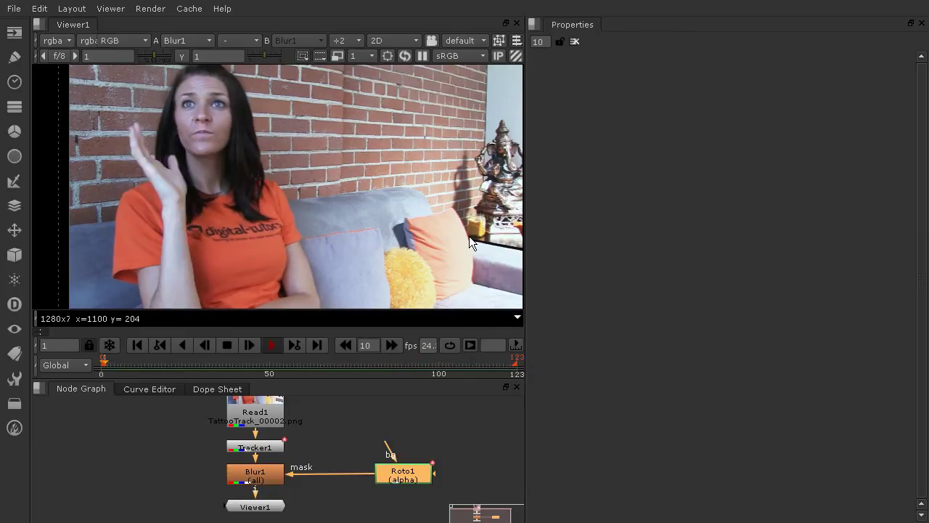
pyautogui.click(226, 345)
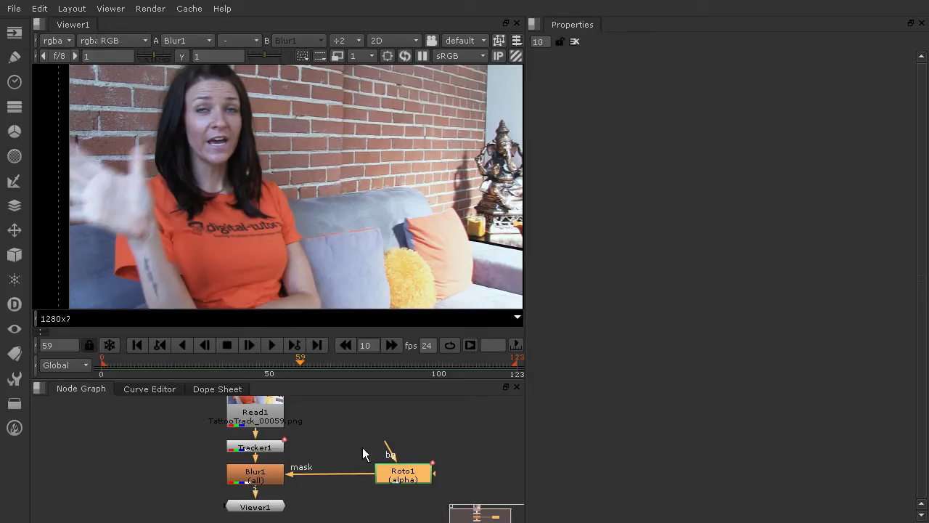
# - Add a Transform node between Roto1 and the Blur mask input and space the two nodes apart
pyautogui.click(14, 230)
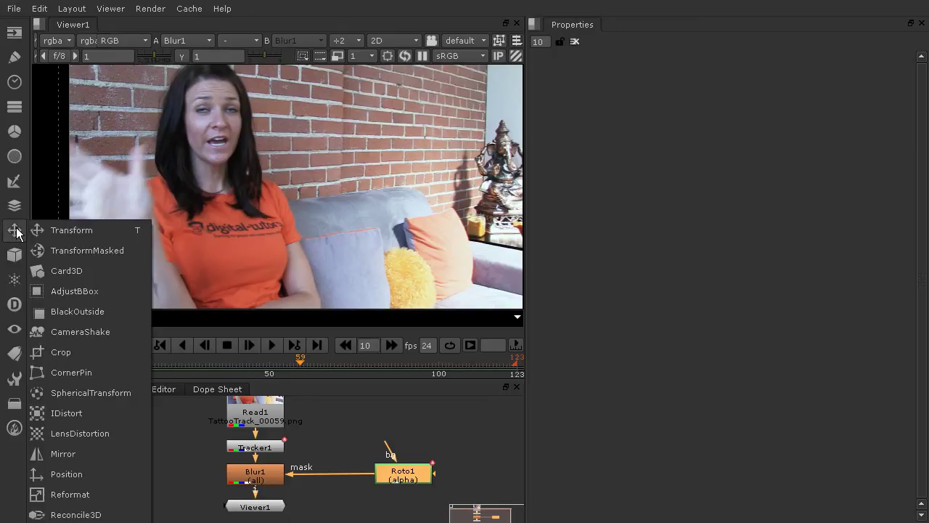
pyautogui.click(111, 230)
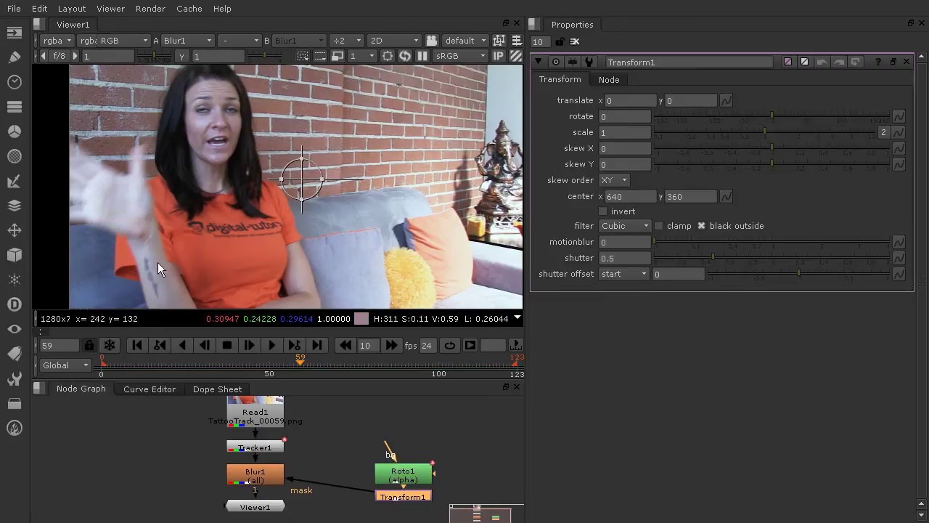
pyautogui.moveTo(405, 474); pyautogui.dragTo(405, 426)
pyautogui.moveTo(403, 497); pyautogui.dragTo(399, 475)
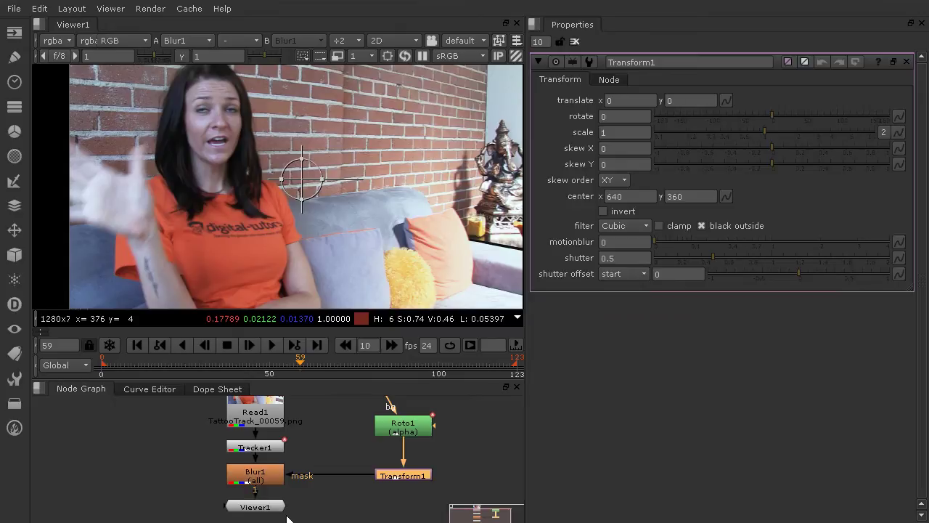
# - Return to frame 0 and link Transform1's translate to the translate animation in Tracker1's transform settings
pyautogui.moveTo(130, 365); pyautogui.dragTo(102, 367)
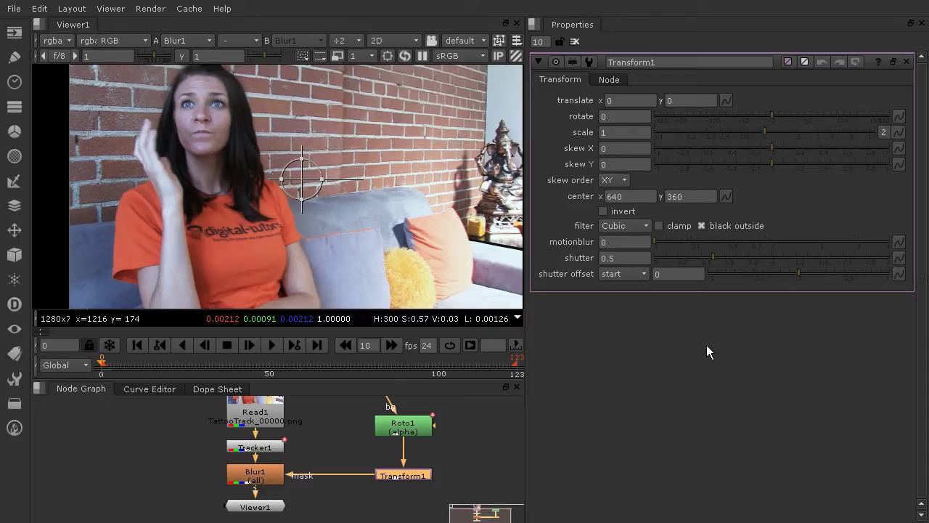
pyautogui.doubleClick(264, 449)
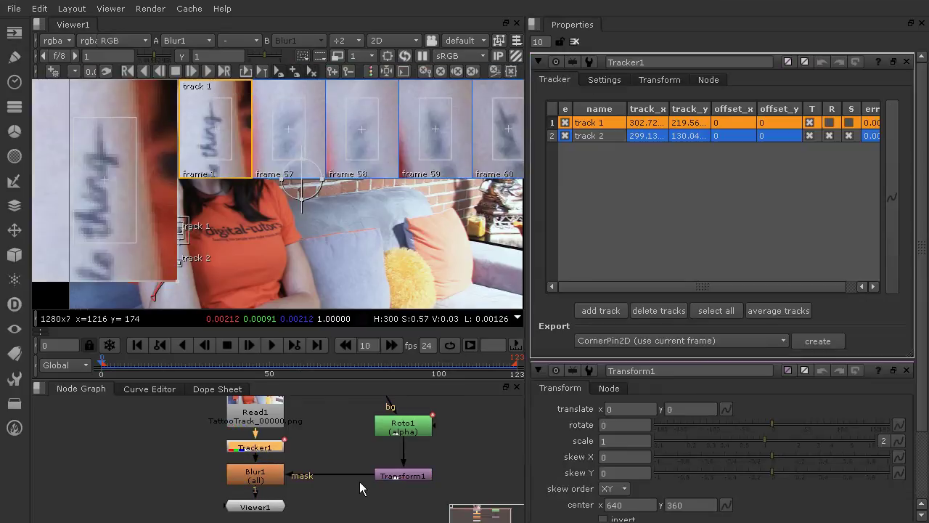
pyautogui.click(660, 81)
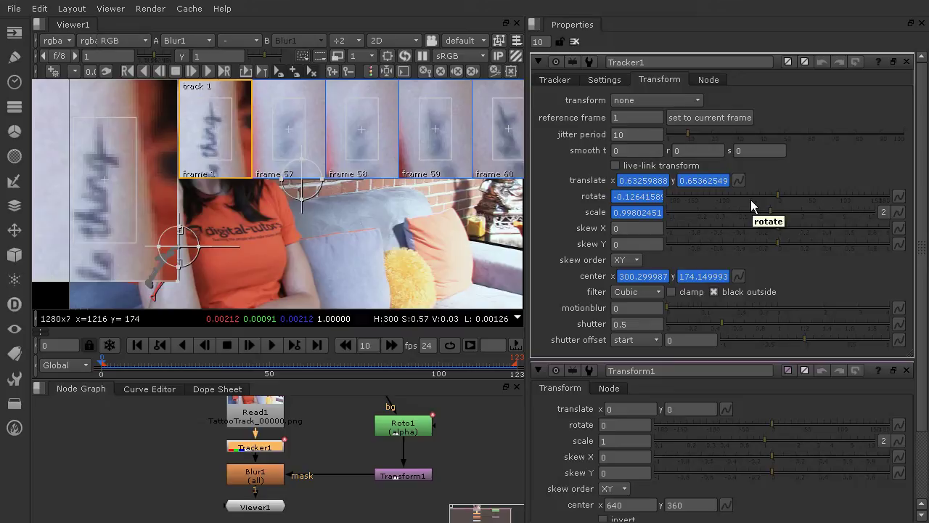
pyautogui.moveTo(152, 252); pyautogui.dragTo(275, 245, button='middle')
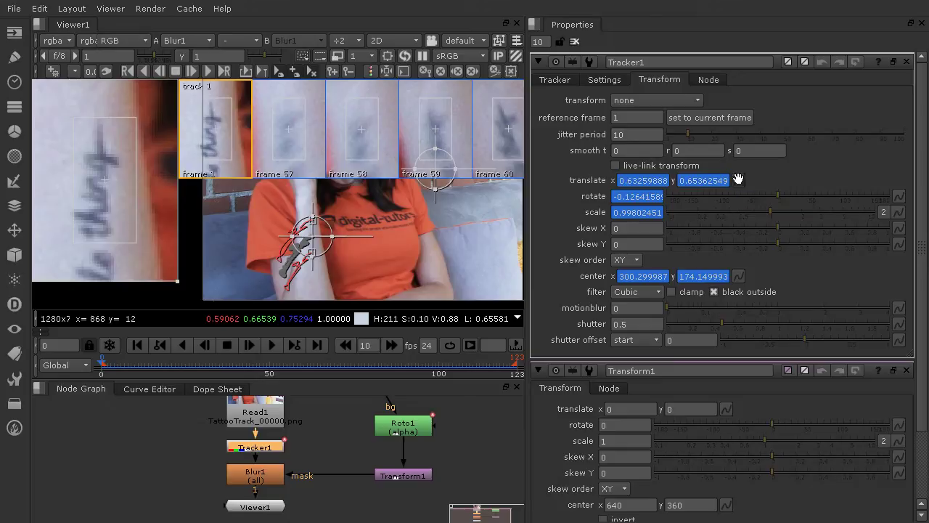
pyautogui.moveTo(737, 179); pyautogui.dragTo(735, 395)
pyautogui.moveTo(727, 406); pyautogui.dragTo(727, 407)
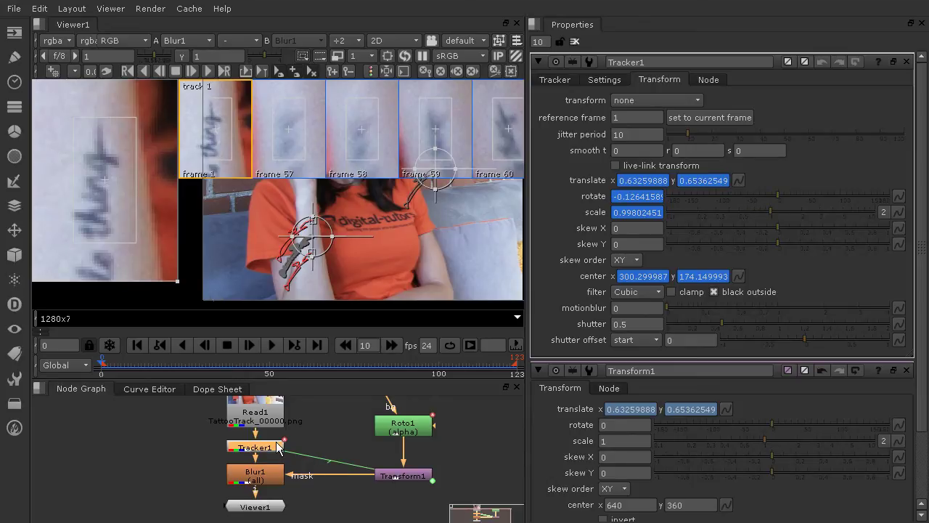
pyautogui.moveTo(397, 474); pyautogui.dragTo(401, 479)
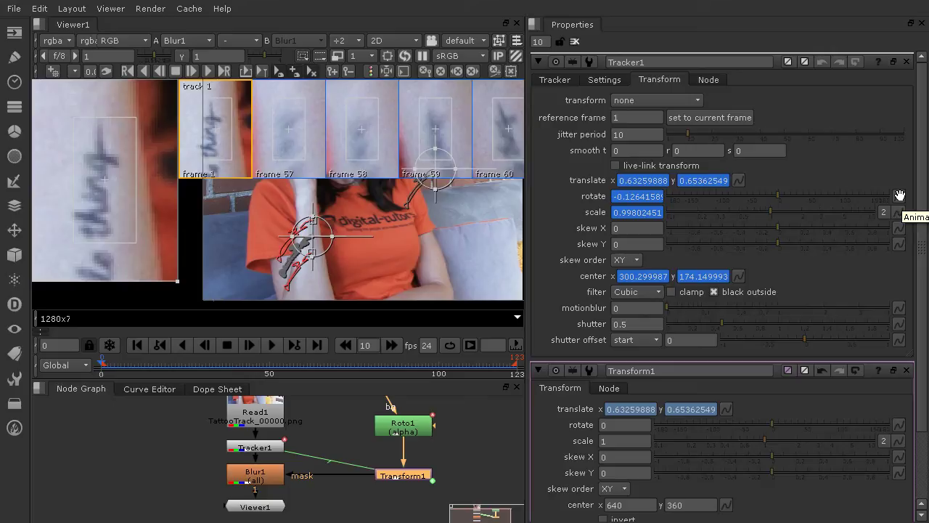
# - Link Transform1's rotate, scale and center to the matching Tracker1 values
pyautogui.moveTo(900, 196); pyautogui.dragTo(900, 428)
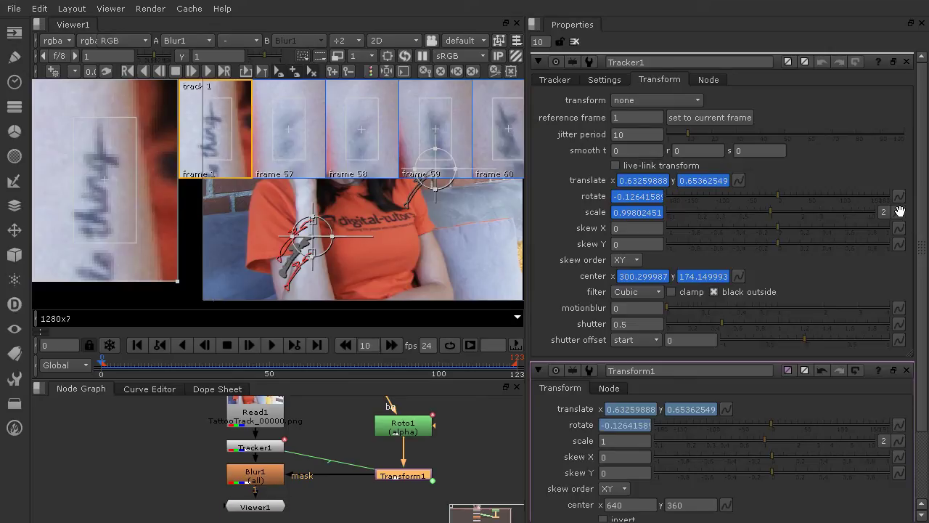
pyautogui.moveTo(900, 211); pyautogui.dragTo(898, 438)
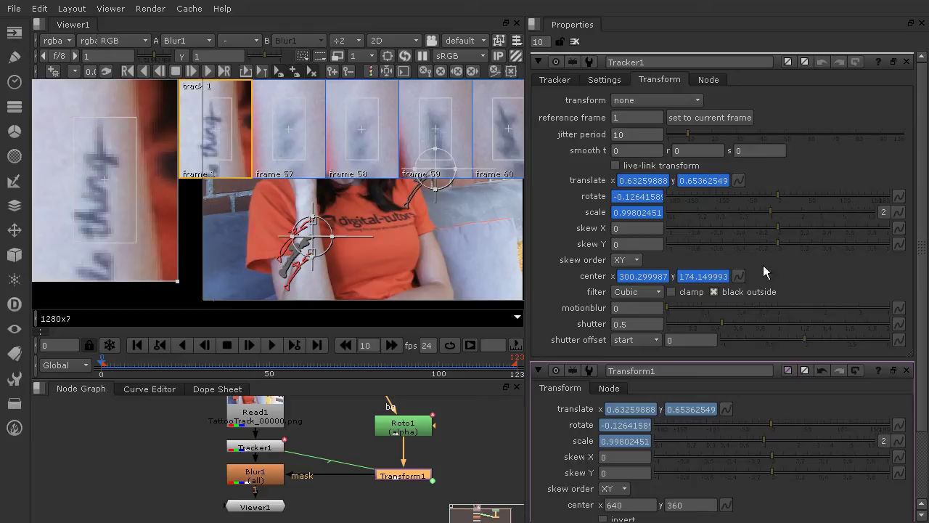
pyautogui.moveTo(917, 409); pyautogui.dragTo(923, 461)
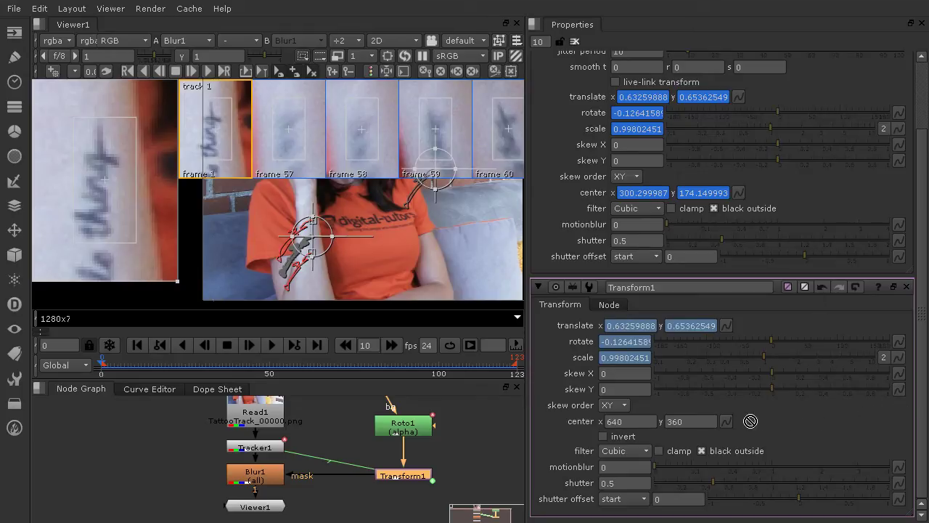
pyautogui.keyDown('ctrl'); pyautogui.moveTo(726, 426); pyautogui.dragTo(727, 422); pyautogui.keyUp('ctrl')
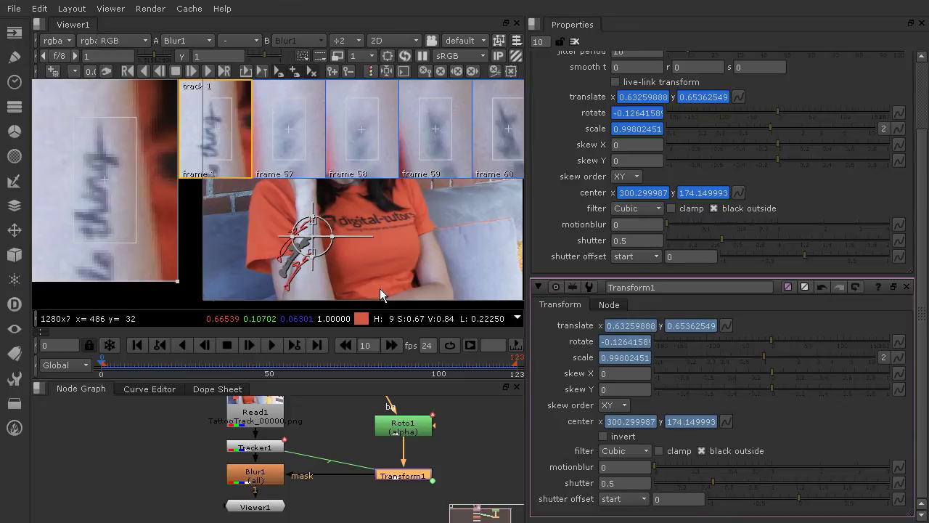
# - Close all node properties and play the shot to check that the blur follows the tattoo
pyautogui.click(574, 41)
pyautogui.click(268, 344)
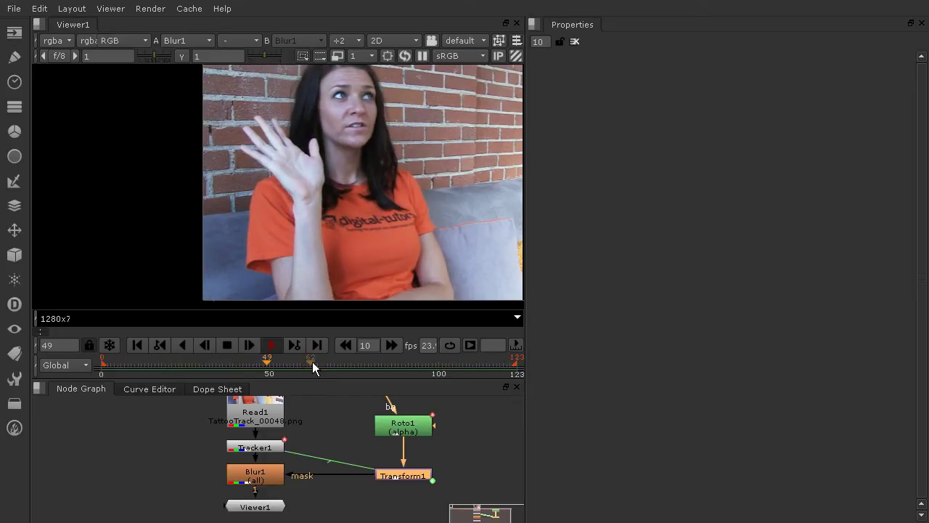
pyautogui.click(227, 345)
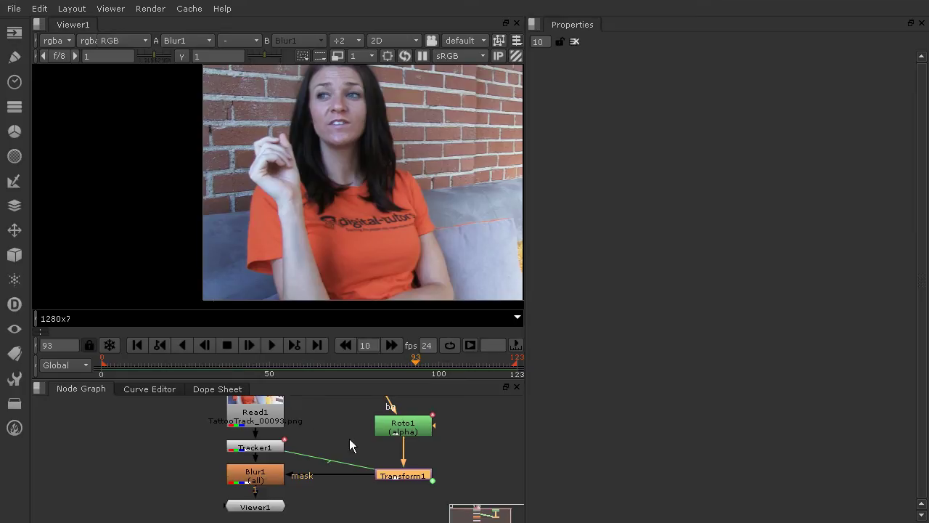
# - Open the Blur1 and Roto1 properties and, at frame 61, set the Roto feather to 24
pyautogui.doubleClick(249, 474)
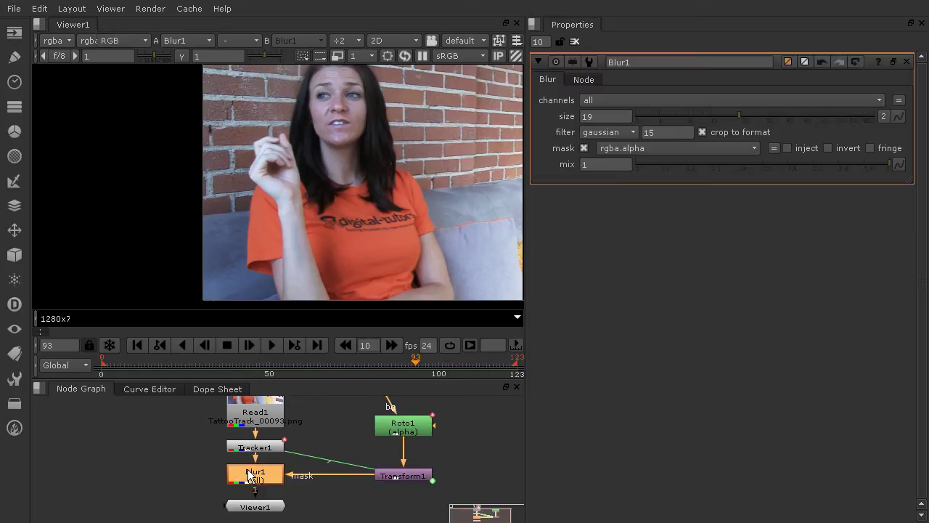
pyautogui.doubleClick(399, 424)
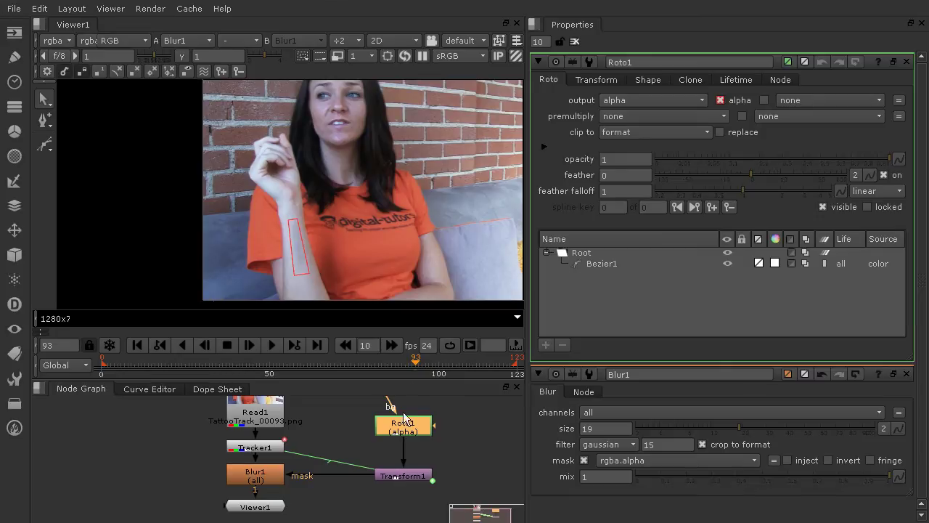
pyautogui.moveTo(413, 367); pyautogui.dragTo(308, 369)
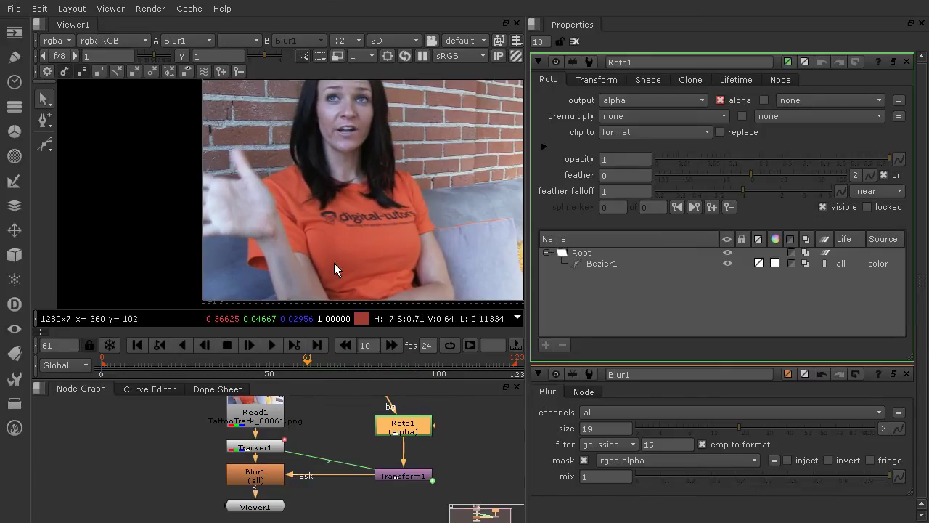
pyautogui.scroll(5, 284, 274)
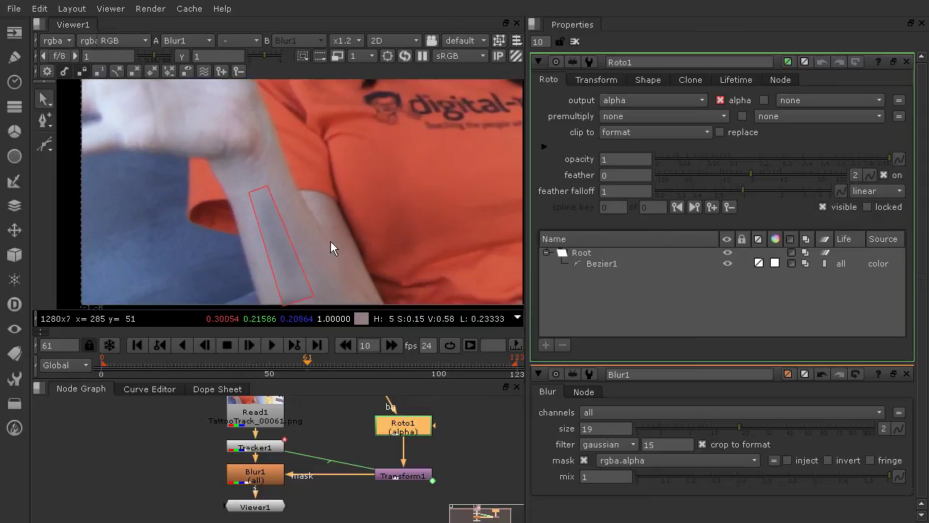
pyautogui.moveTo(330, 248); pyautogui.dragTo(318, 174, button='middle')
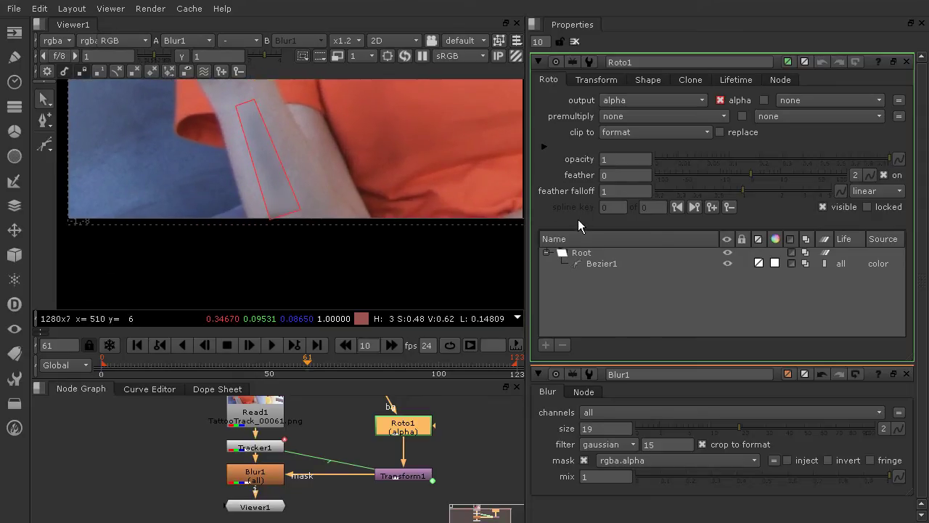
pyautogui.moveTo(750, 178); pyautogui.dragTo(853, 169)
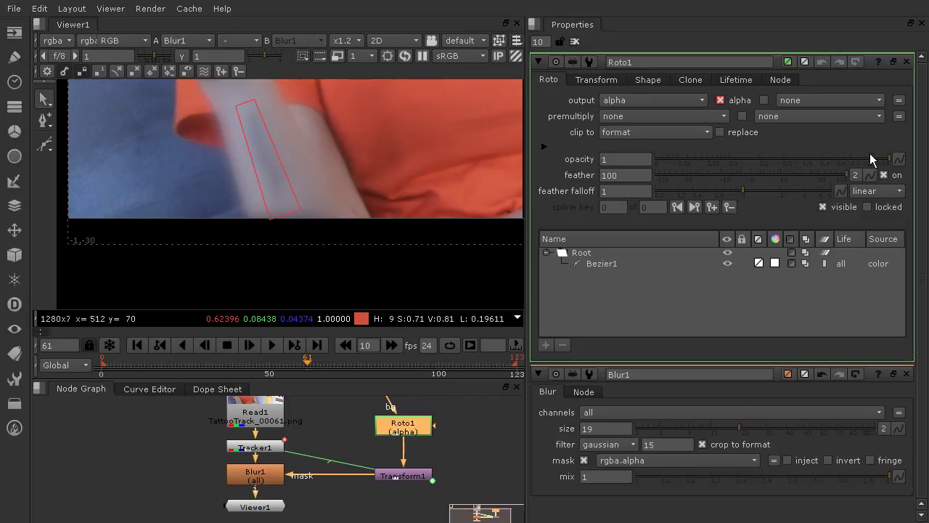
pyautogui.moveTo(826, 175); pyautogui.dragTo(798, 176)
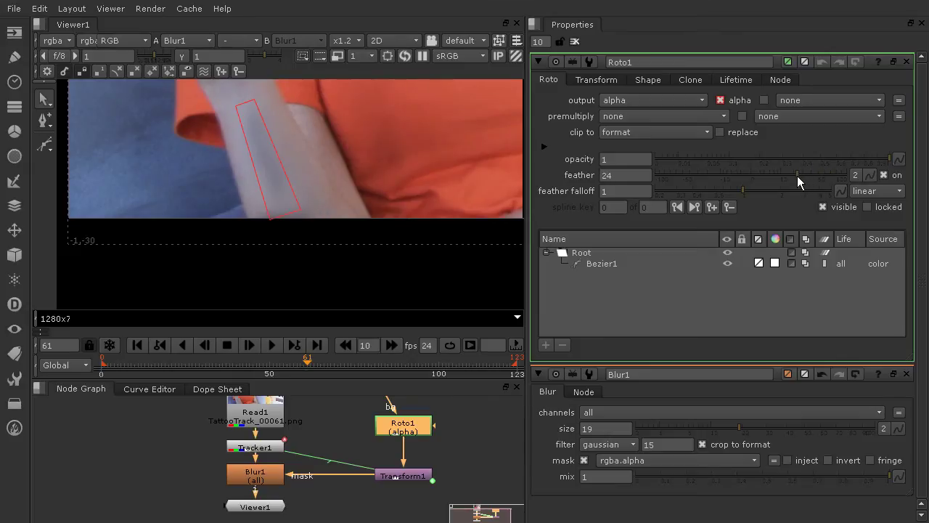
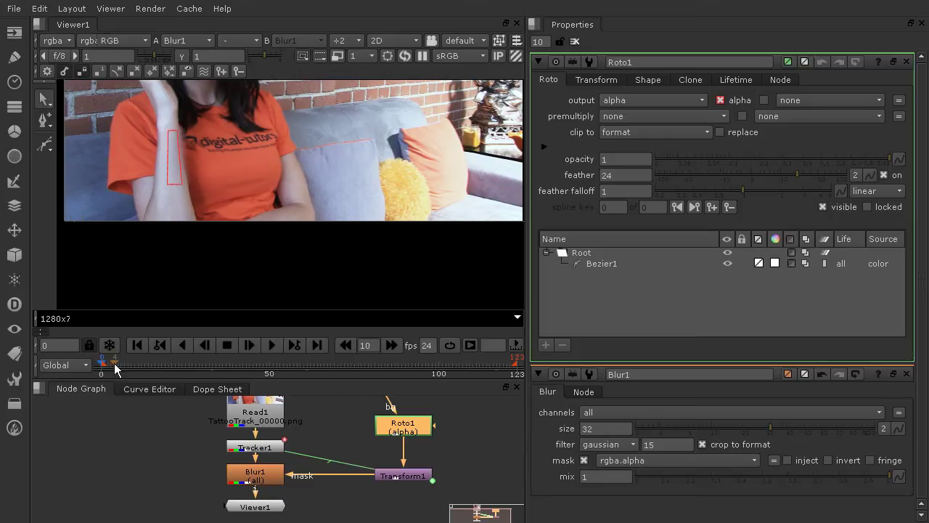
# - At frame 0, set the Roto feather to 4 and pull feather points outward from the mask's two left corners toward the arm's edge
pyautogui.scroll(5, 218, 131)
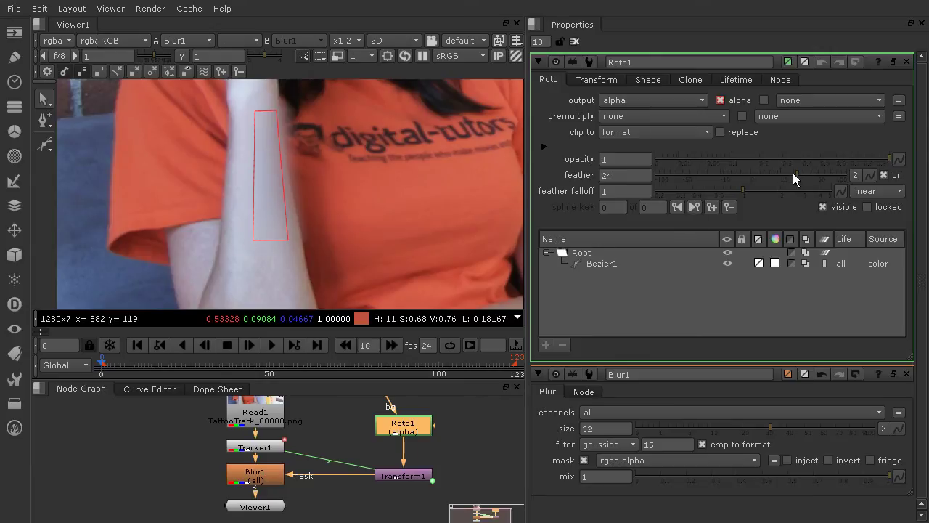
pyautogui.moveTo(795, 172); pyautogui.dragTo(768, 174)
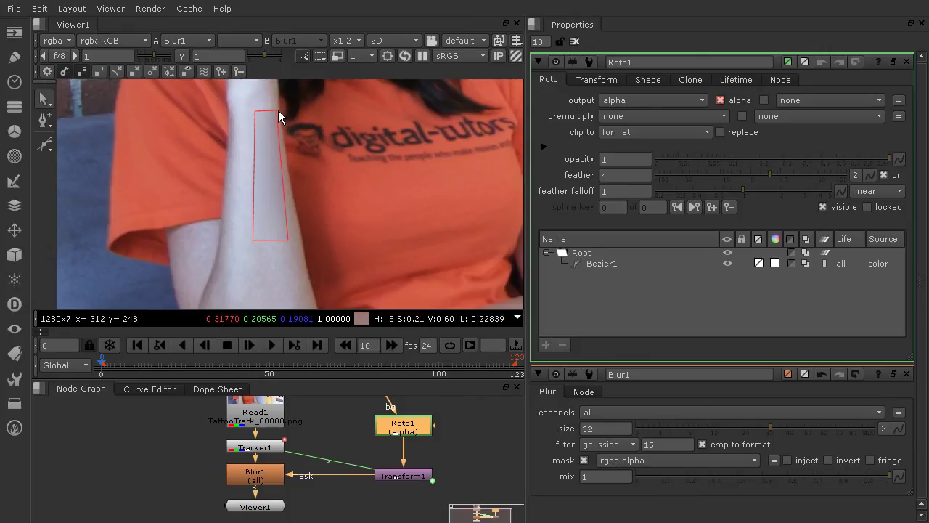
pyautogui.click(269, 139)
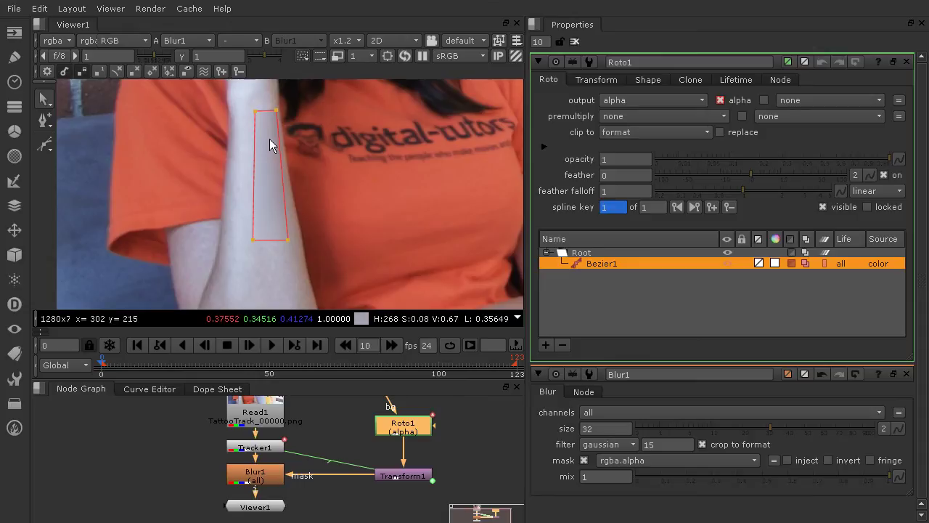
pyautogui.click(254, 111)
pyautogui.moveTo(255, 114); pyautogui.dragTo(255, 112)
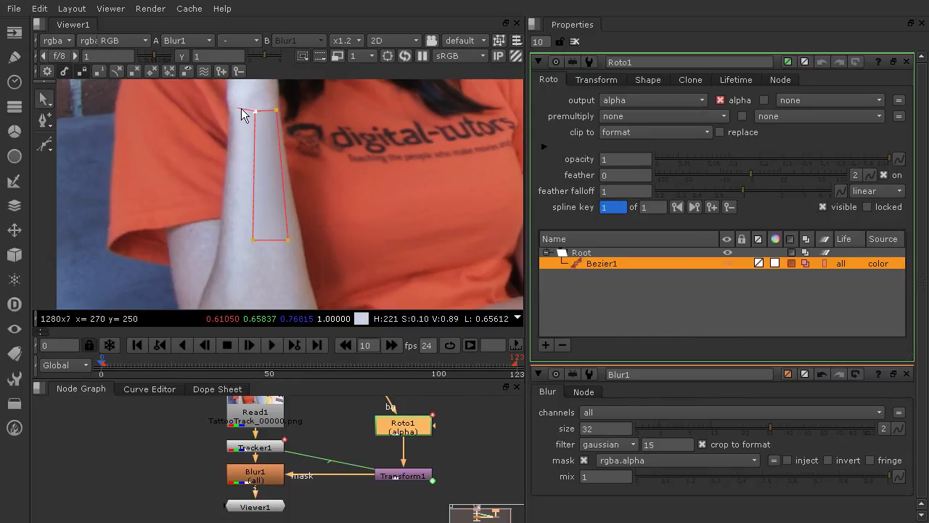
pyautogui.moveTo(238, 110); pyautogui.dragTo(229, 110)
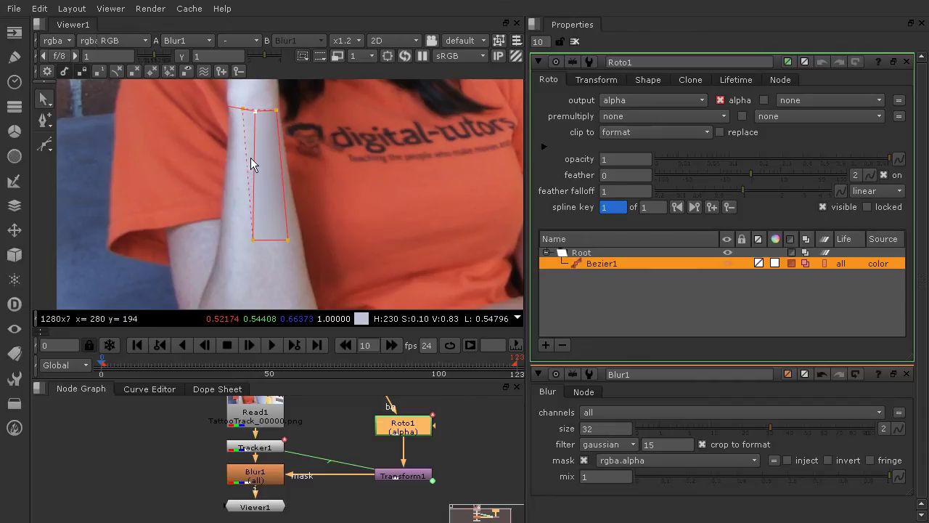
pyautogui.keyDown('ctrl'); pyautogui.moveTo(258, 242); pyautogui.dragTo(218, 248); pyautogui.keyUp('ctrl')
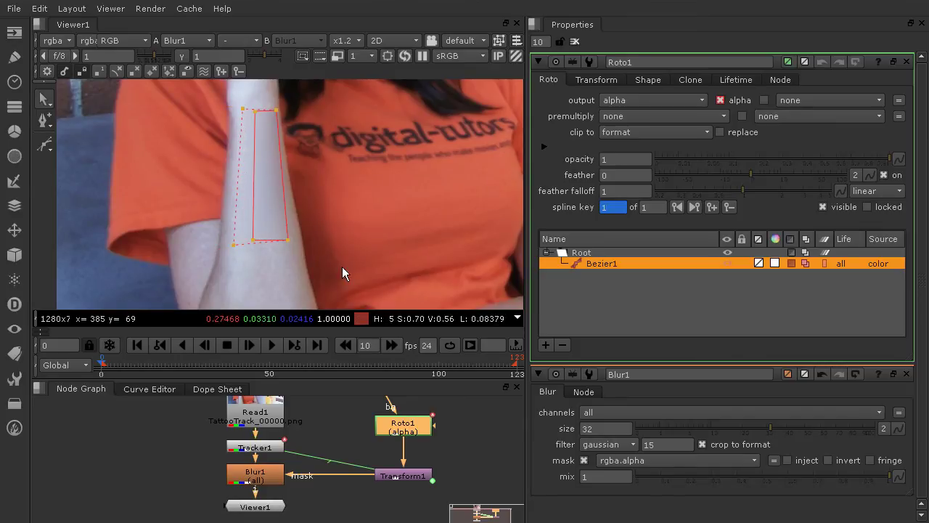
pyautogui.click(369, 269)
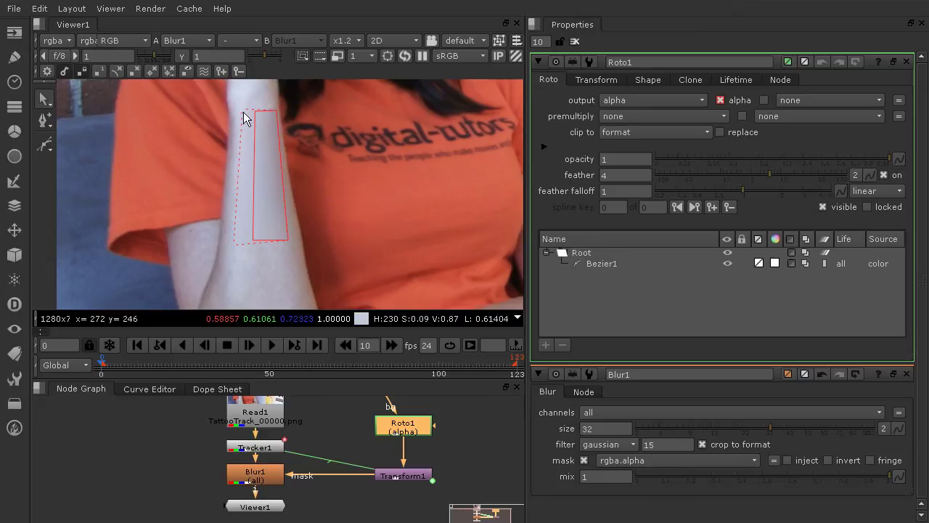
pyautogui.click(574, 41)
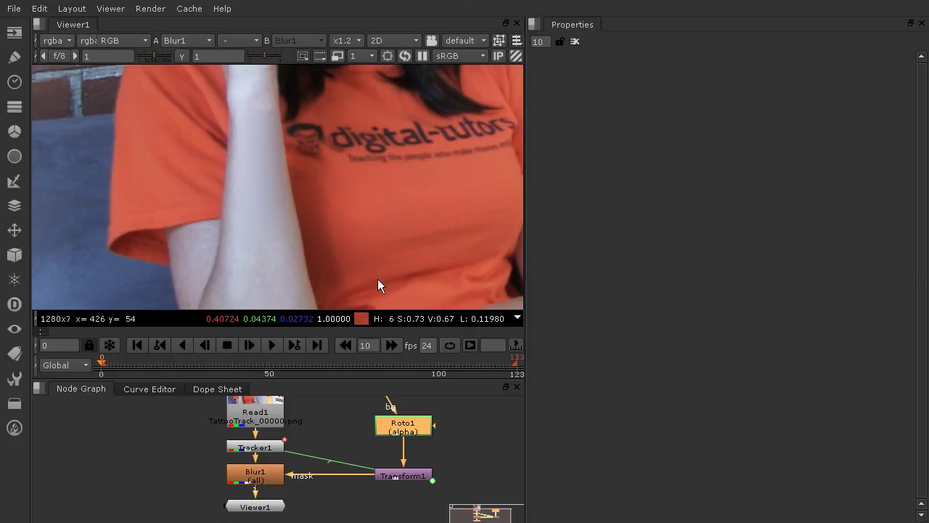
# - Reopen Roto1, nudge the mask's upper-right point slightly inward, set Bezier1's feather to 4 and close the properties
pyautogui.doubleClick(403, 427)
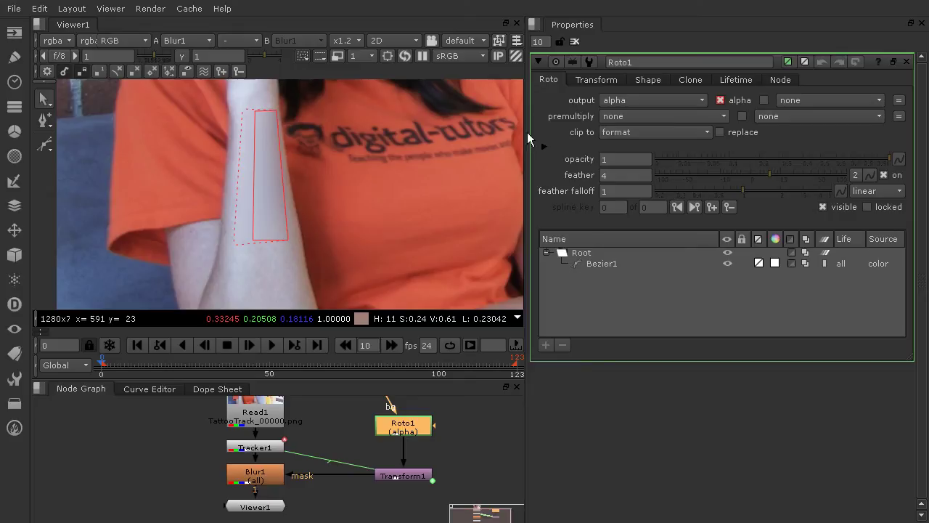
pyautogui.click(276, 110)
pyautogui.moveTo(277, 110)
pyautogui.mouseDown()
pyautogui.moveTo(255, 137)
pyautogui.moveTo(276, 111)
pyautogui.mouseUp()
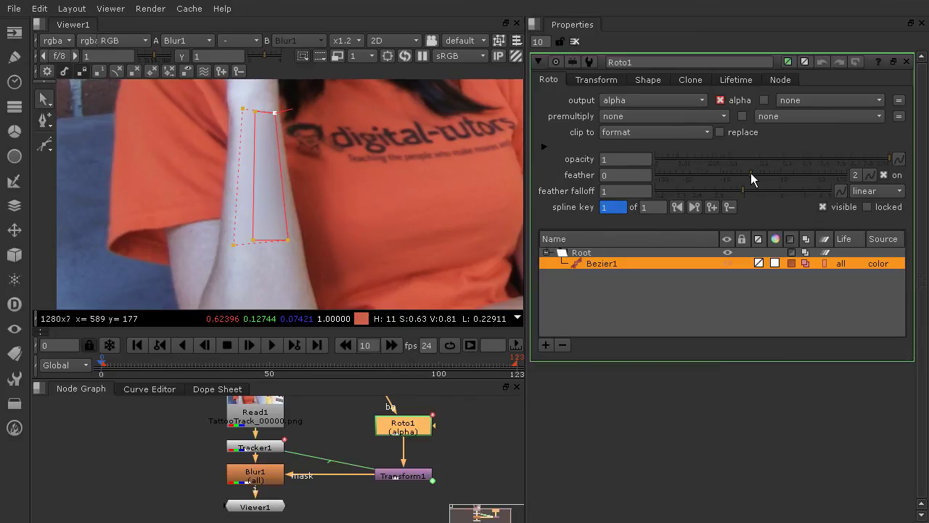
pyautogui.moveTo(752, 172); pyautogui.dragTo(770, 175)
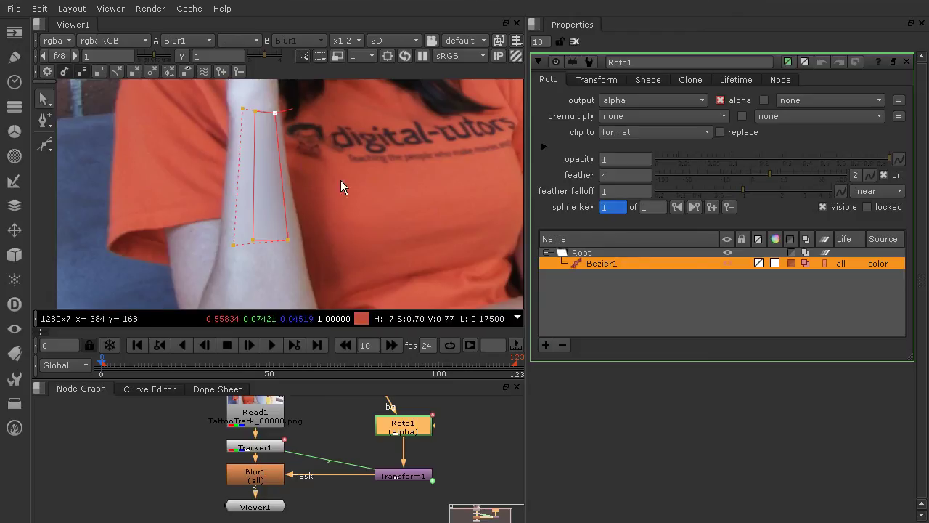
pyautogui.click(574, 42)
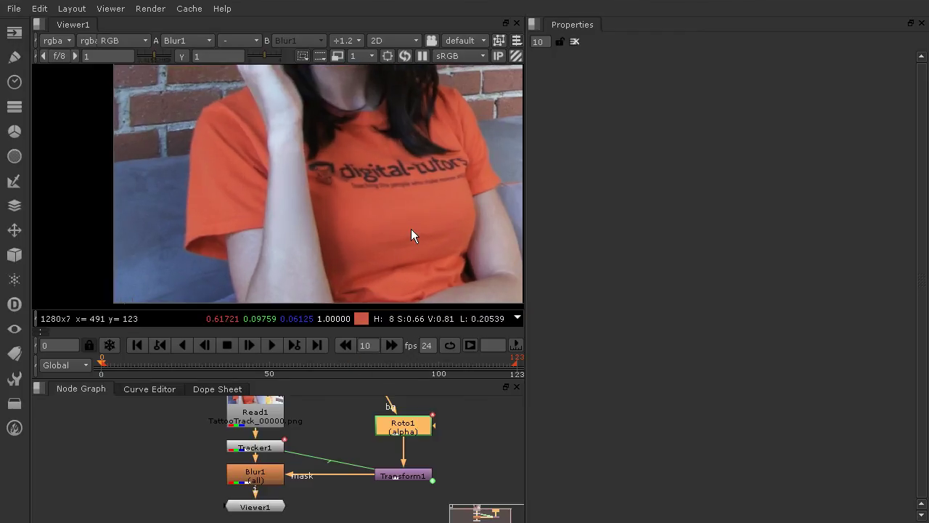
# - Inspect the blurred forearm at full scale, and play the shot with the whole frame in view to check the tattoo removal
pyautogui.click(357, 41)
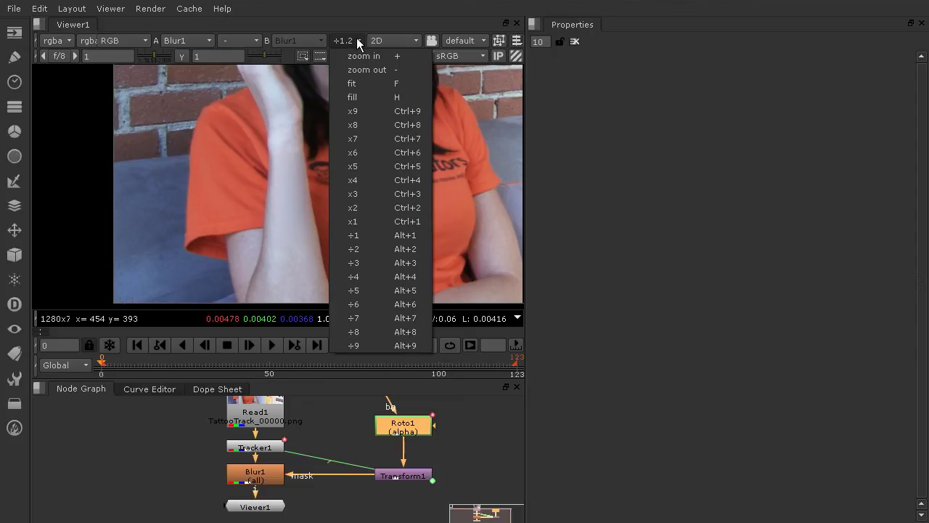
pyautogui.click(361, 233)
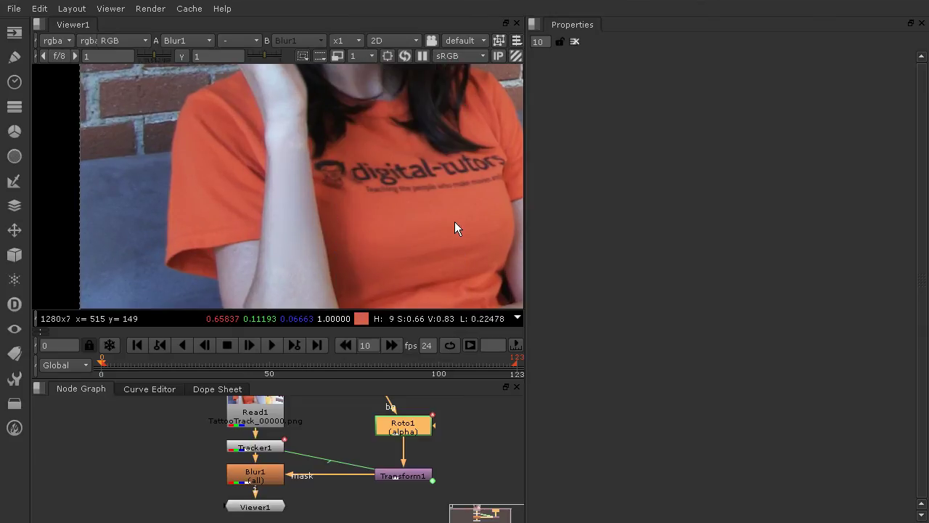
pyautogui.moveTo(452, 198); pyautogui.dragTo(382, 247, button='middle')
pyautogui.scroll(-1, 362, 166)
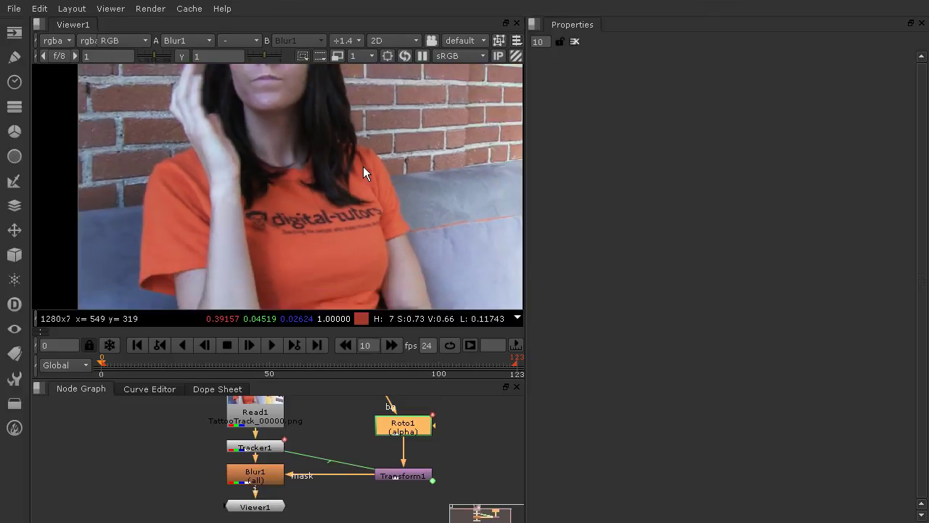
pyautogui.scroll(-2, 364, 177)
pyautogui.scroll(-1, 363, 166)
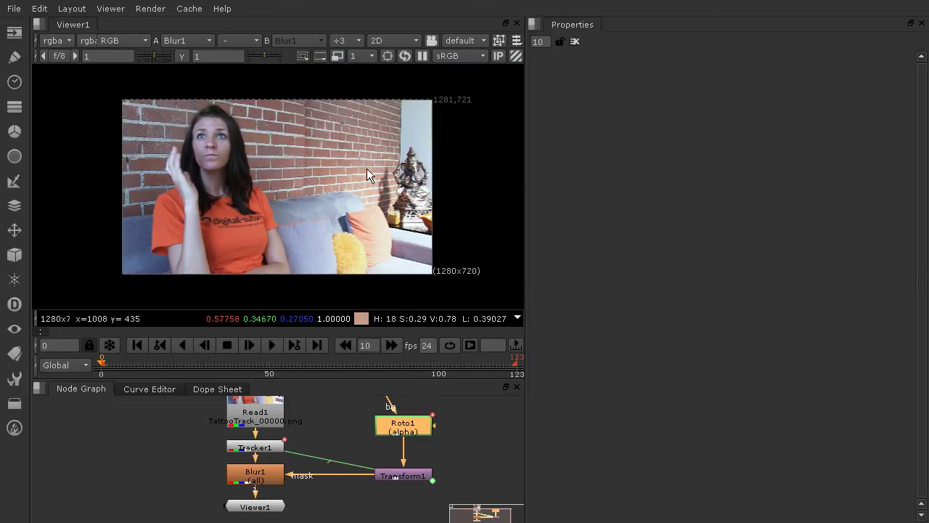
pyautogui.click(272, 345)
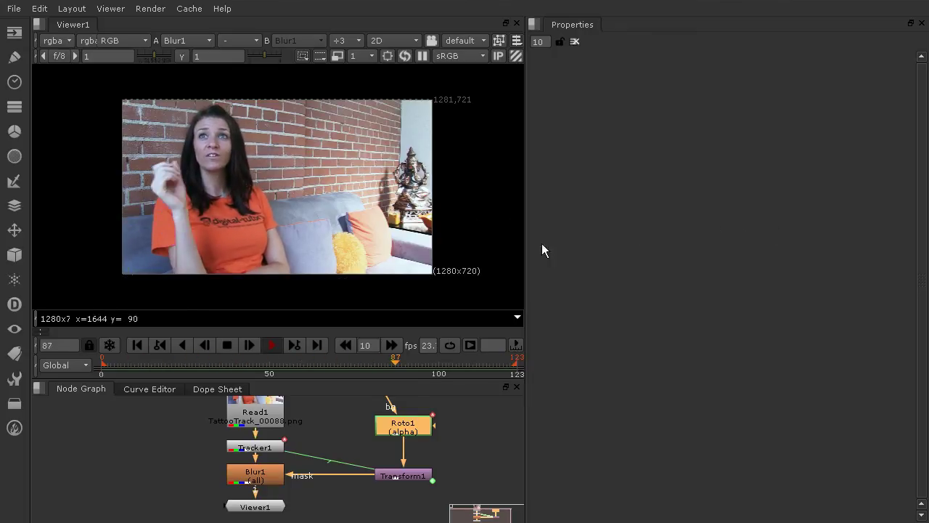
pyautogui.click(228, 343)
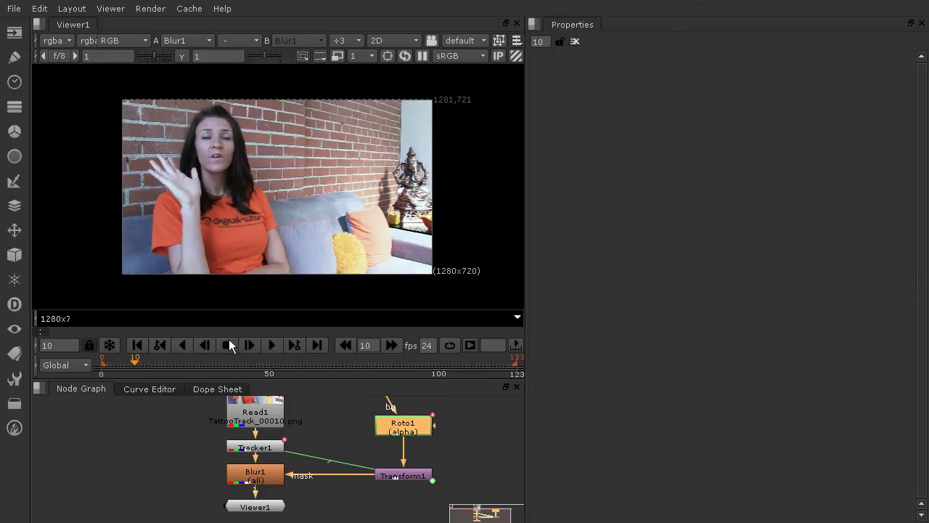